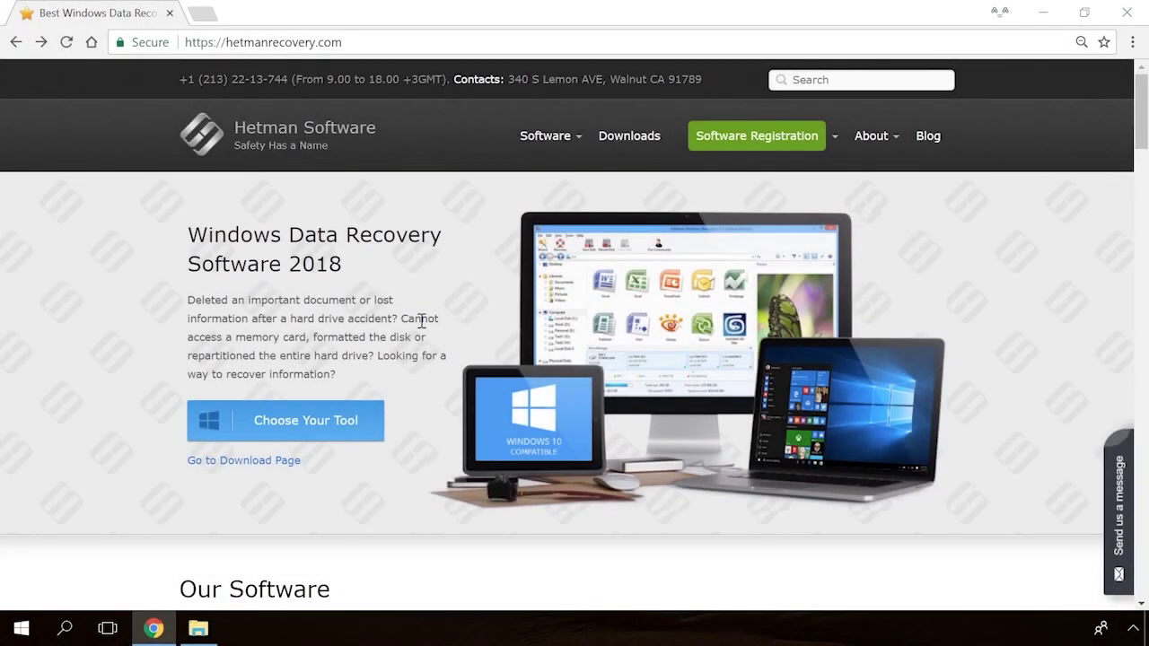
- Open the Internet Spy 1.0 page from the site's software list and start its free download
scroll(421, 323, "down", 15)
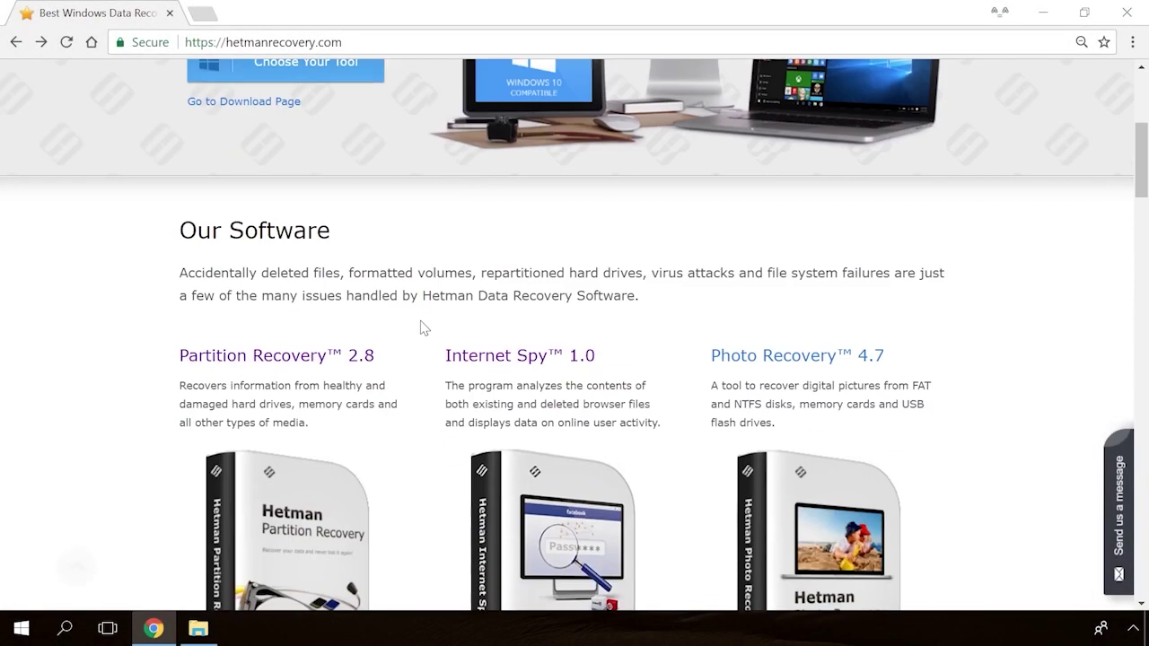
scroll(421, 328, "up", 14)
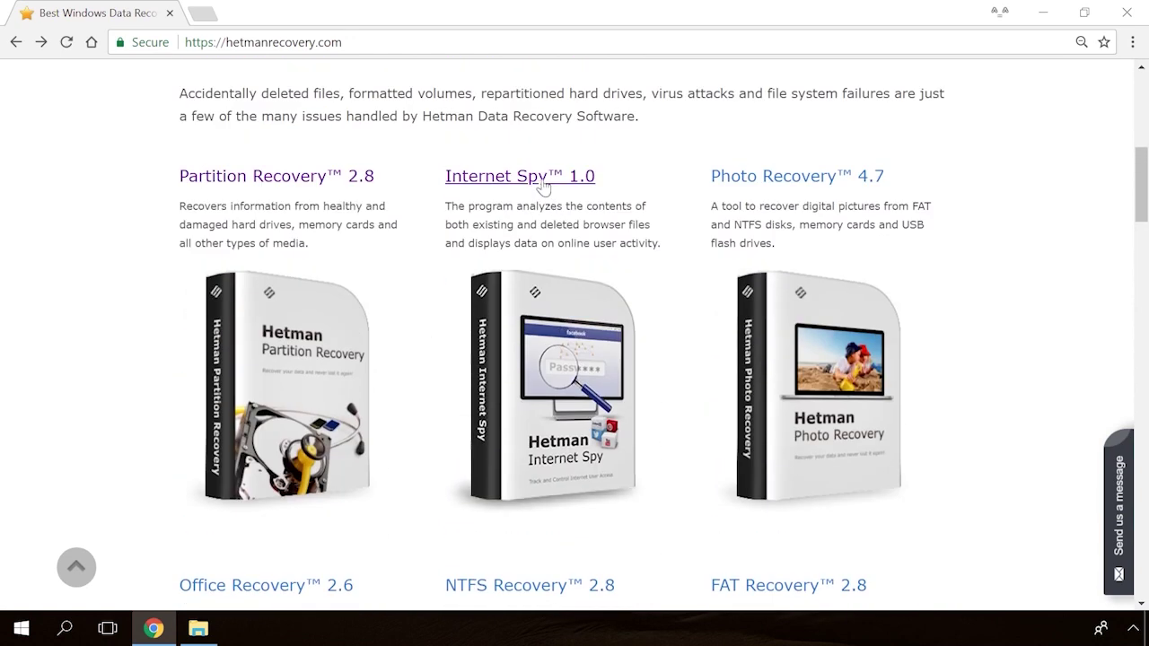
left_click(536, 180)
scroll(602, 295, "down", 2)
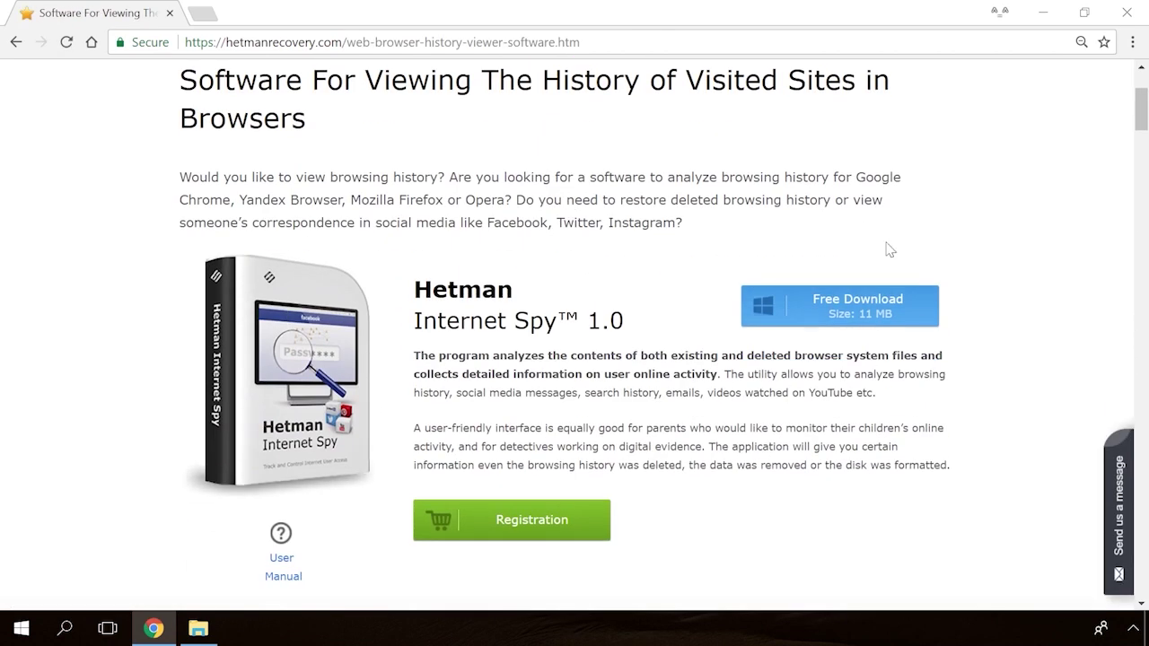
left_click(877, 316)
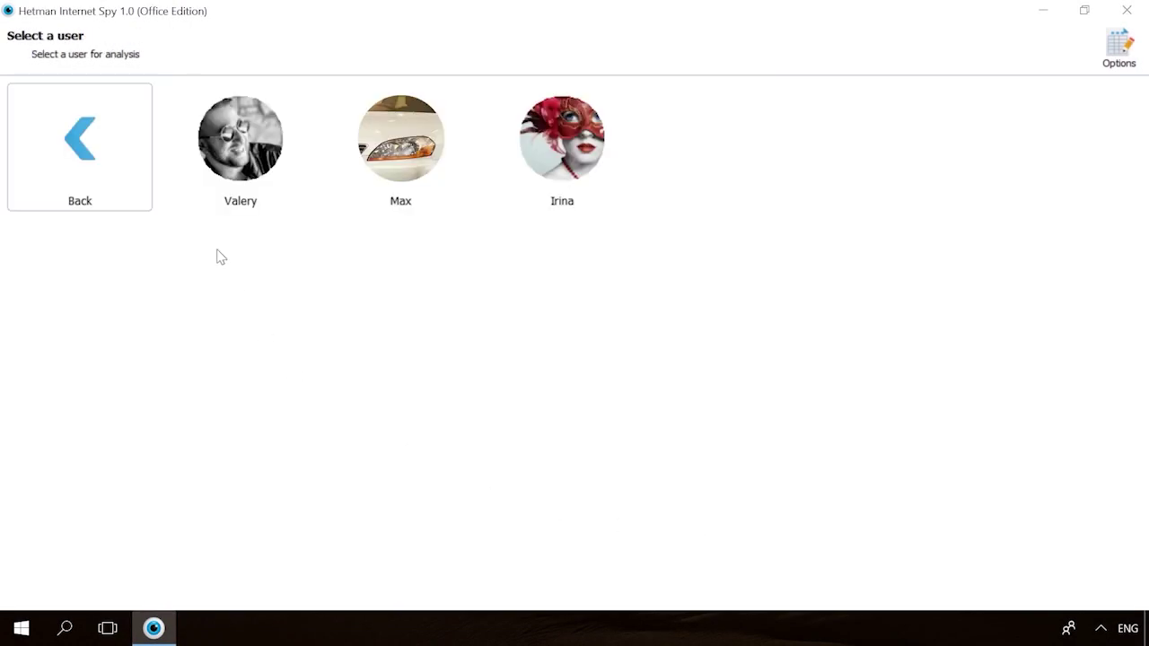
- Analyze the first listed user's Google Chrome data in Hetman Internet Spy and view the Passwords section
left_click(202, 205)
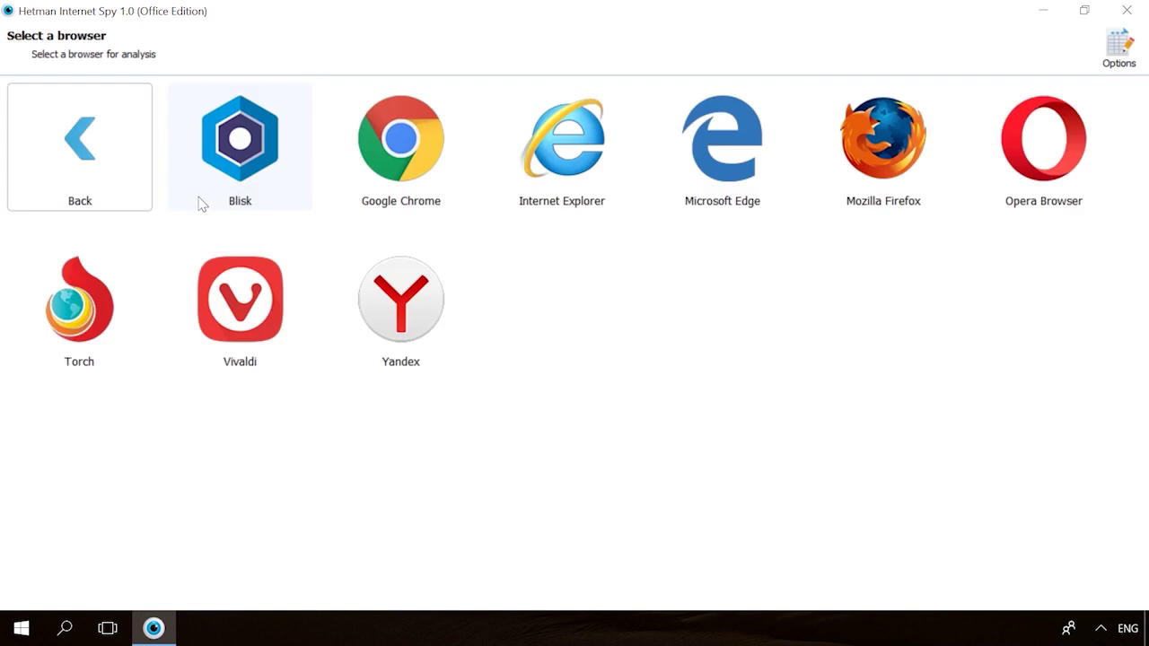
left_click(360, 185)
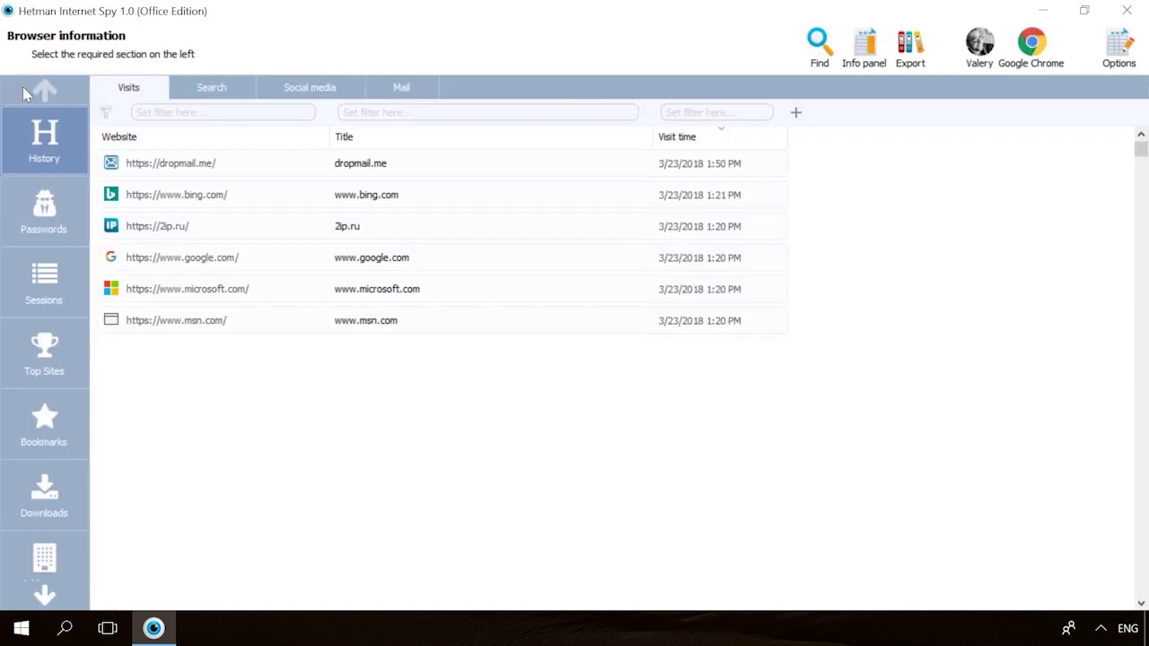
left_click(23, 201)
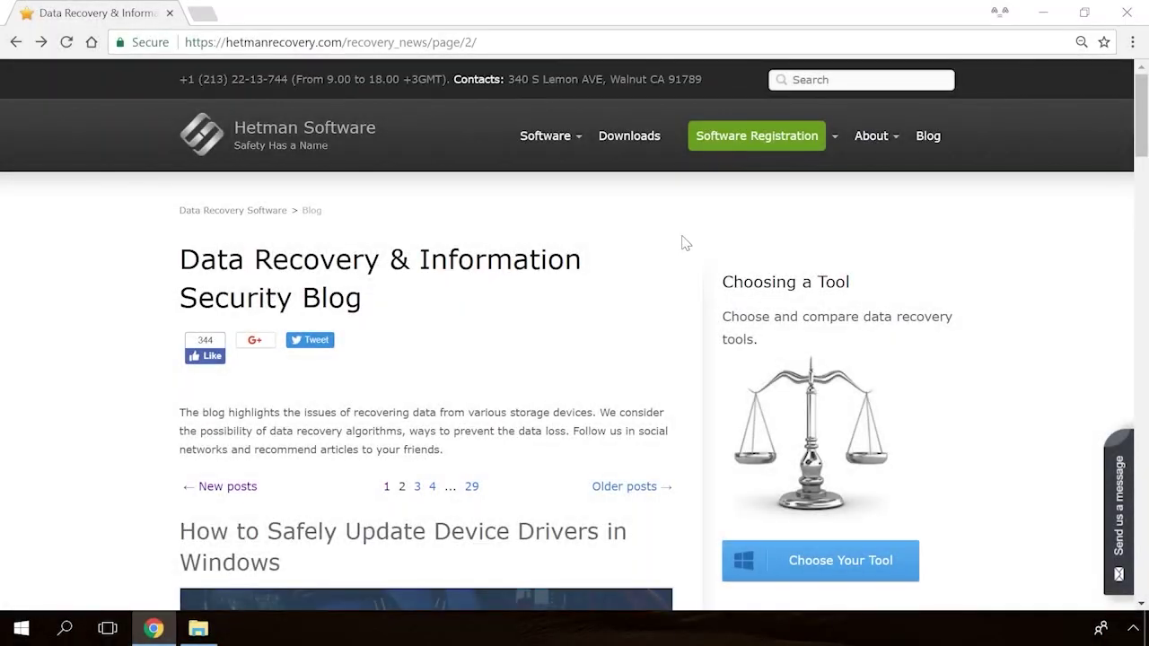
- Browse the data recovery blog and open the article How to Fix the Error “Windows Detected a Hard Disk Problem”
scroll(685, 242, "down", 20)
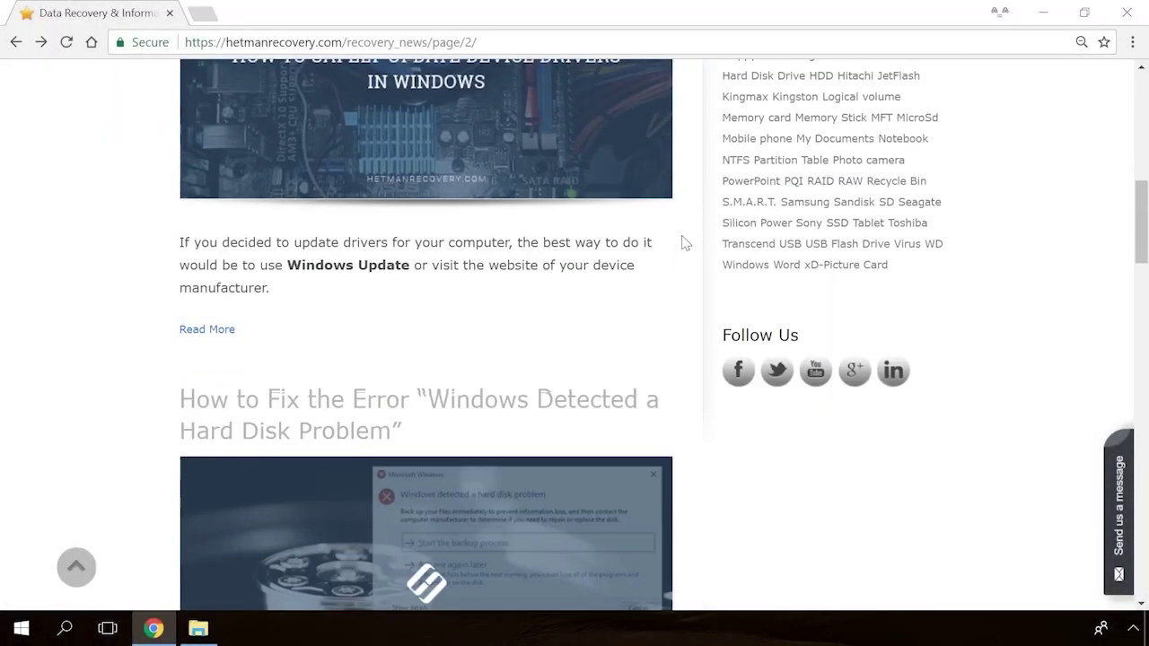
scroll(684, 242, "down", 15)
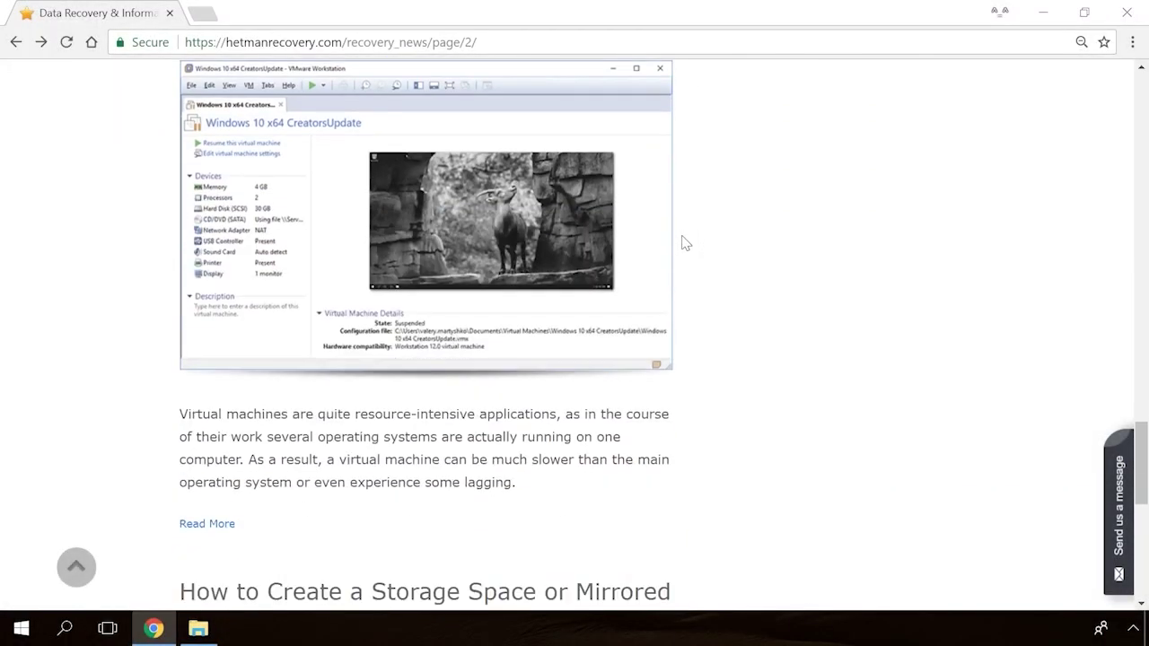
scroll(685, 242, "up", 7)
scroll(684, 242, "up", 10)
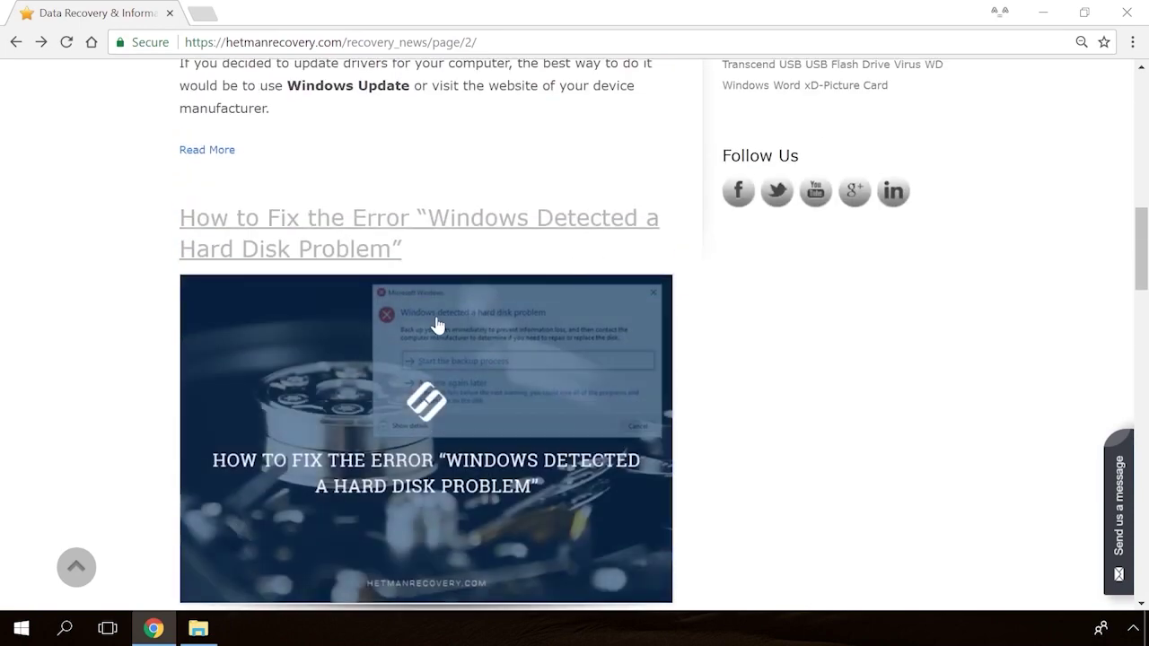
left_click(436, 323)
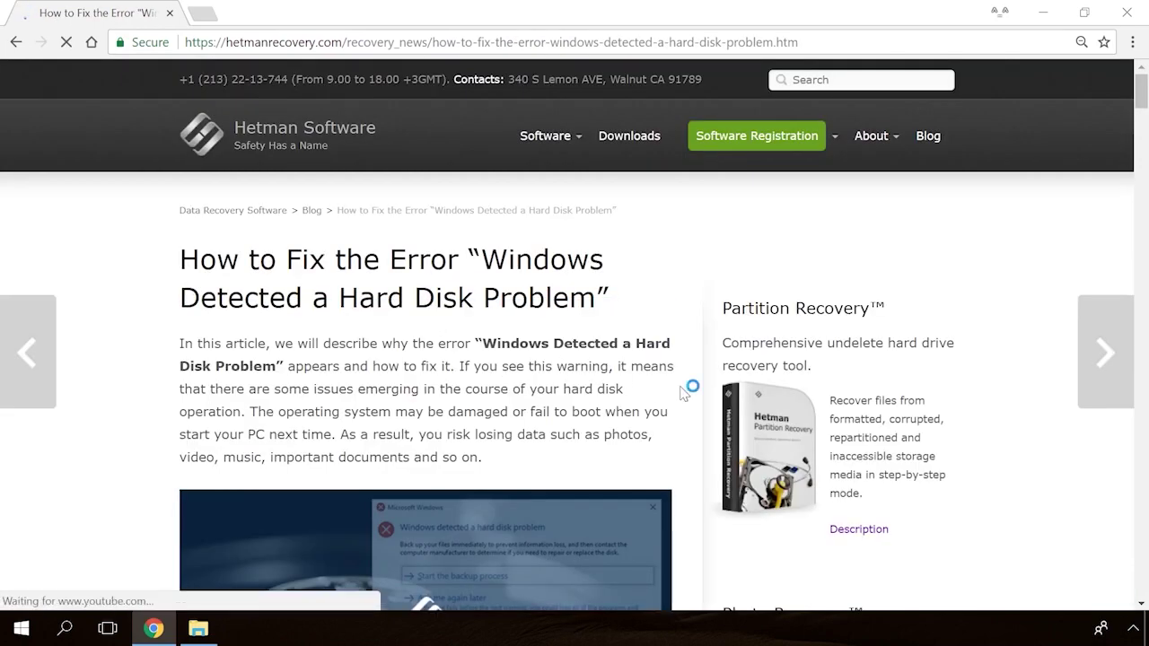
- Look through the hard disk error article and write "Hello" in the site's message form
scroll(685, 391, "down", 10)
scroll(685, 393, "down", 20)
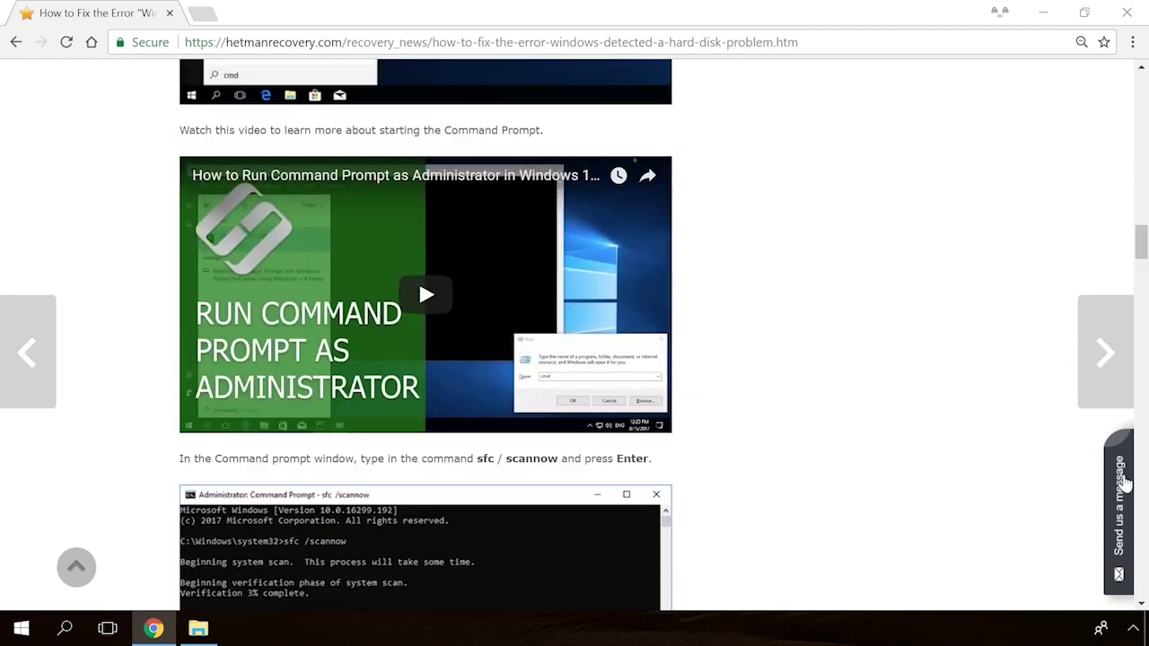
left_click(1123, 485)
type("He")
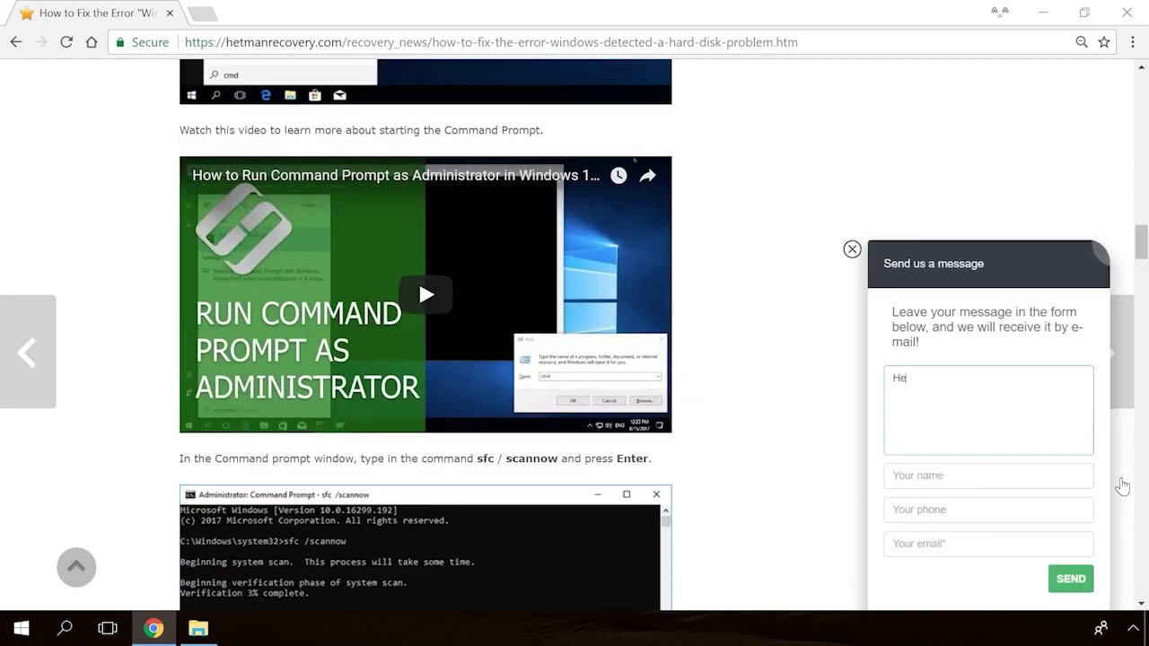
type("llo")
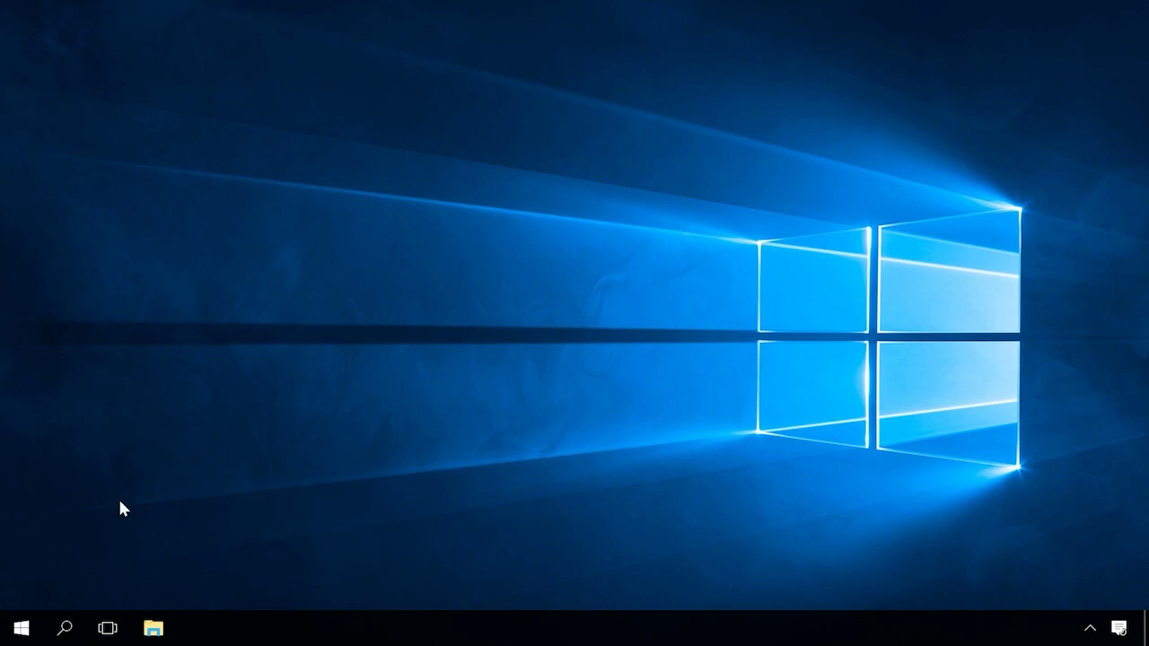
- Open the System section in Windows Settings and view the computer's information
left_click(20, 626)
left_click(29, 545)
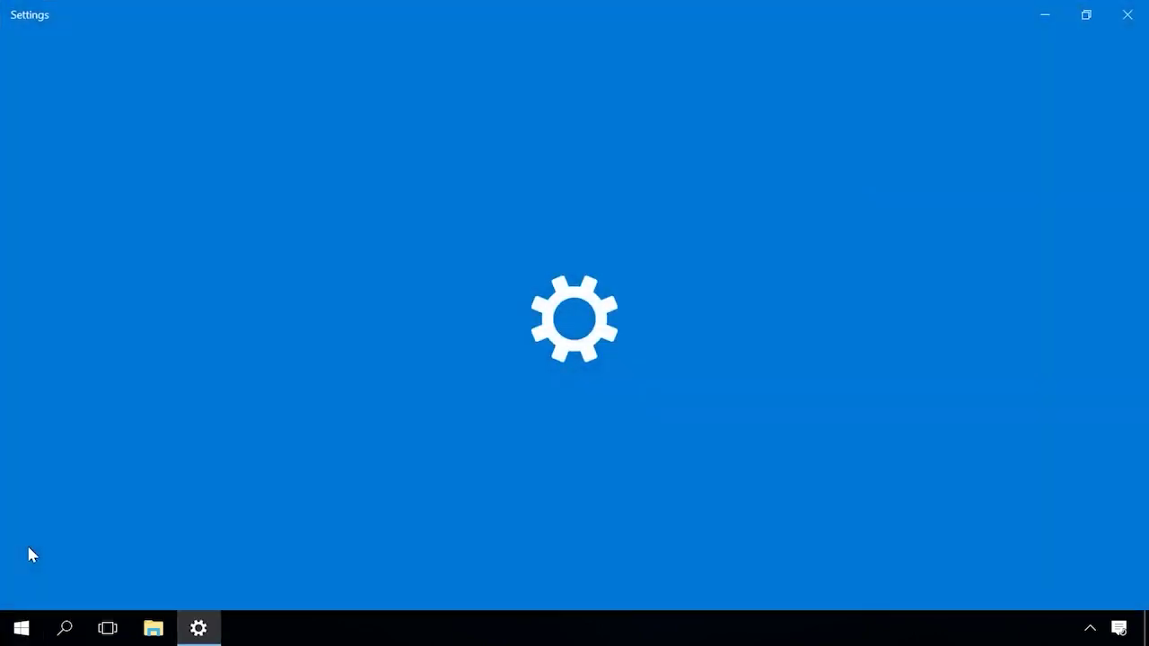
left_click(215, 238)
scroll(59, 431, "down", 2)
left_click(63, 508)
scroll(561, 347, "down", 3)
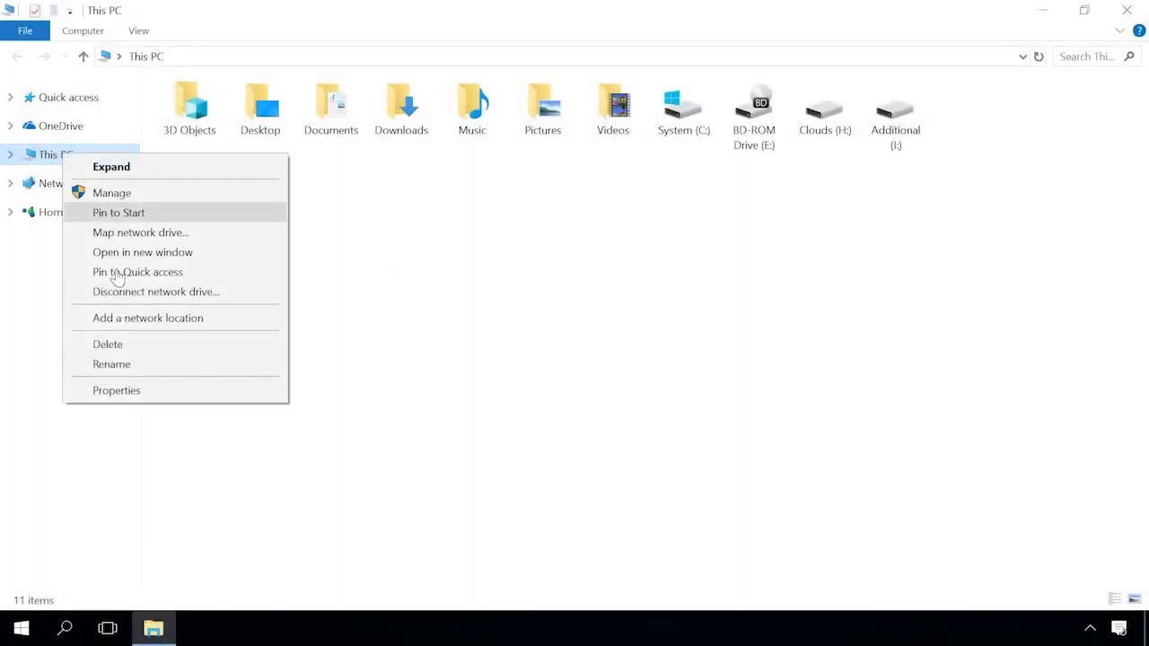
- View the system properties of This PC from File Explorer
left_click(116, 390)
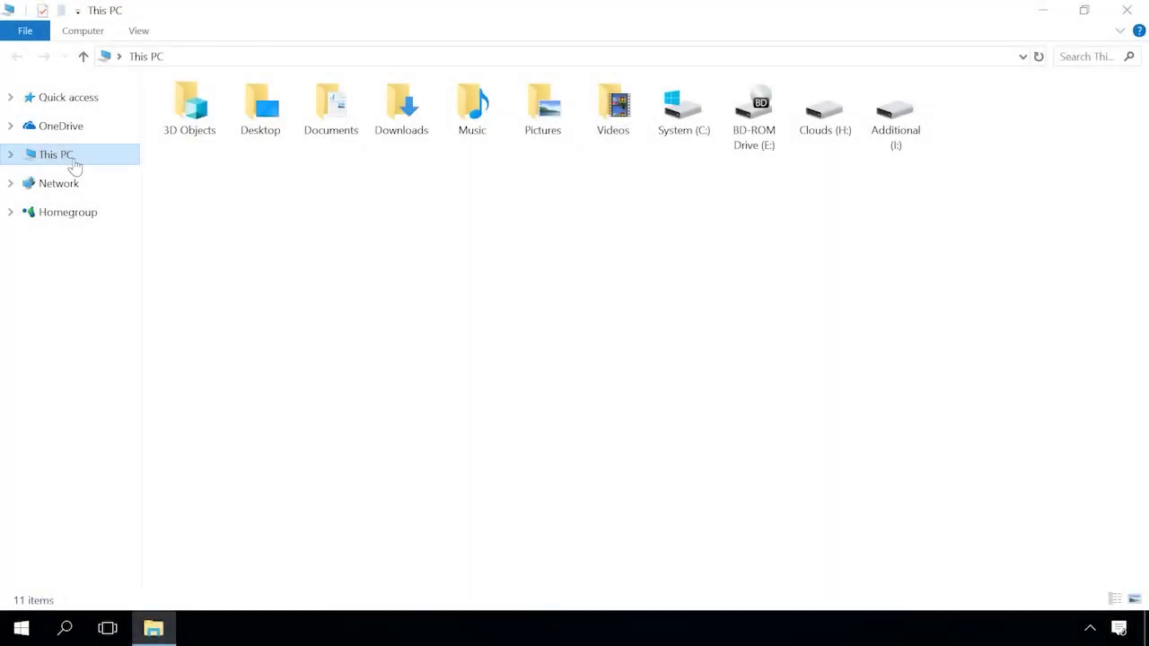
left_click(87, 31)
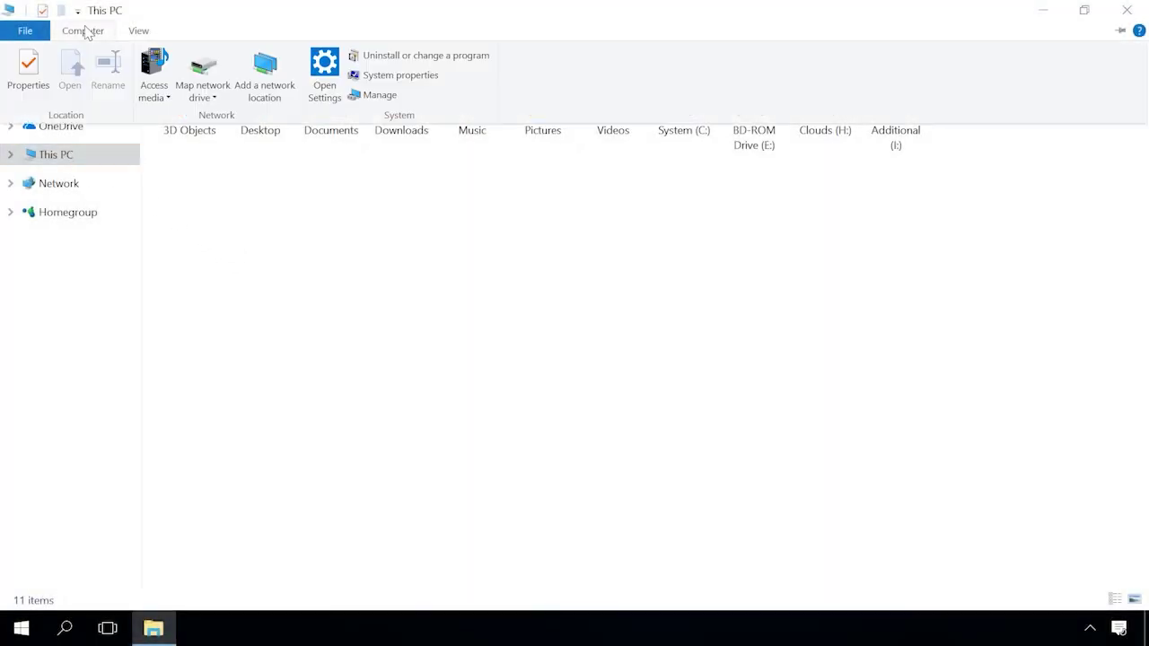
left_click(375, 75)
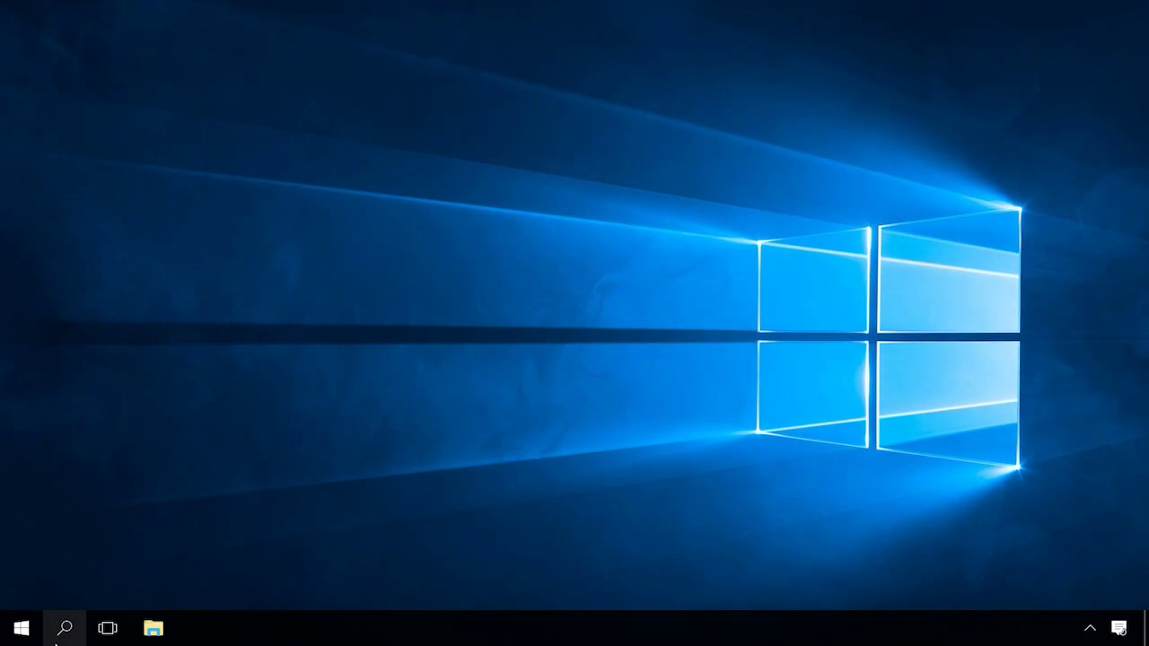
- Find Control Panel with Windows search and view its System item
left_click(56, 638)
type("con")
left_click(202, 192)
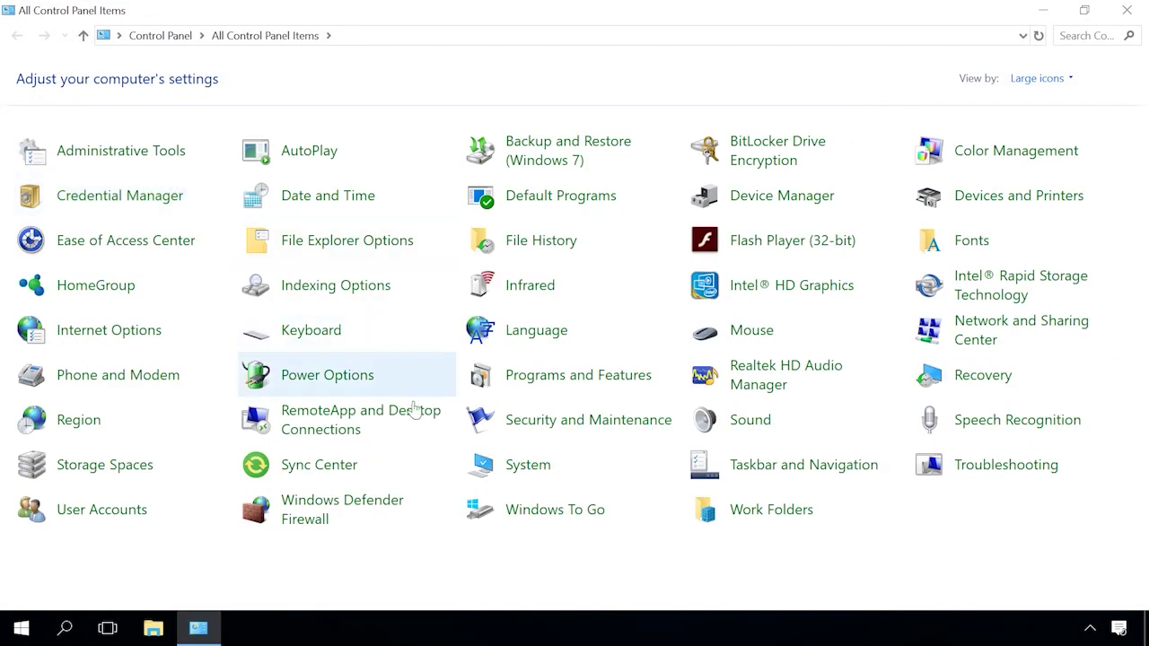
left_click(529, 469)
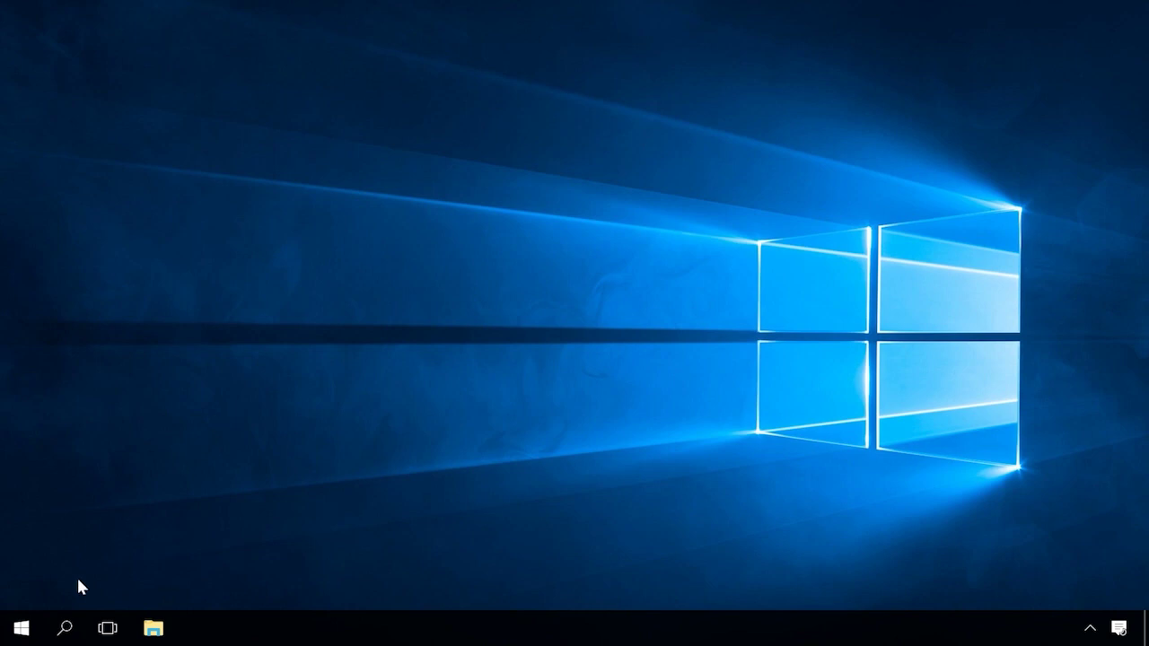
- Open Windows Memory Diagnostic from the Administrative Tools in Control Panel's System and Security category
left_click(65, 625)
type("con")
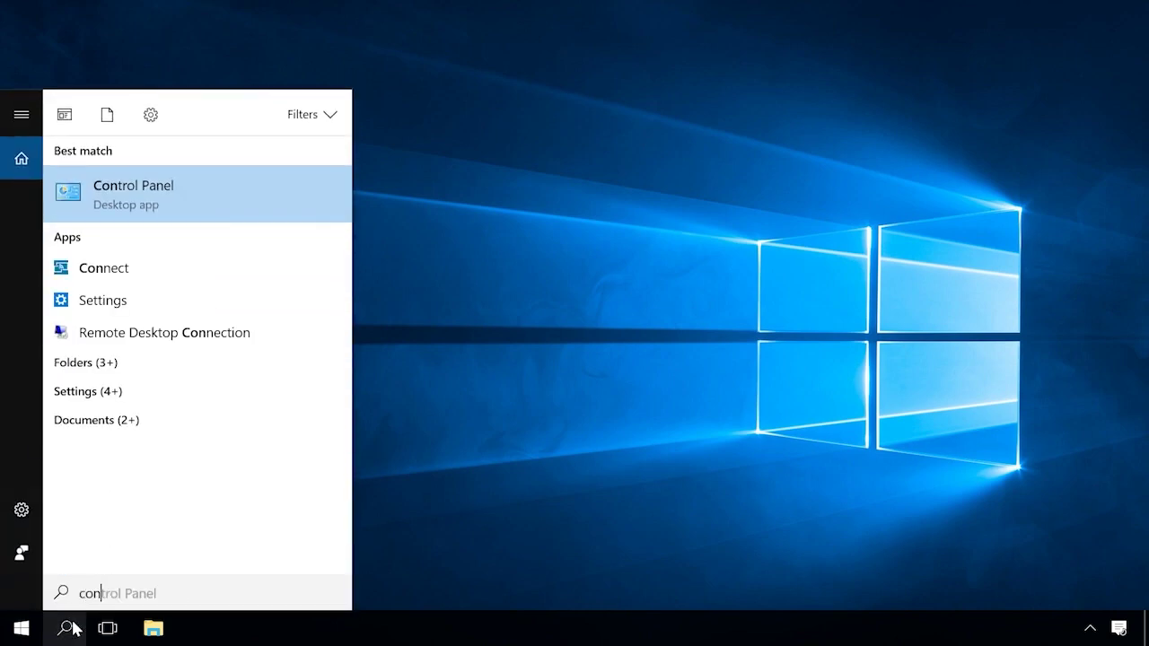
left_click(166, 197)
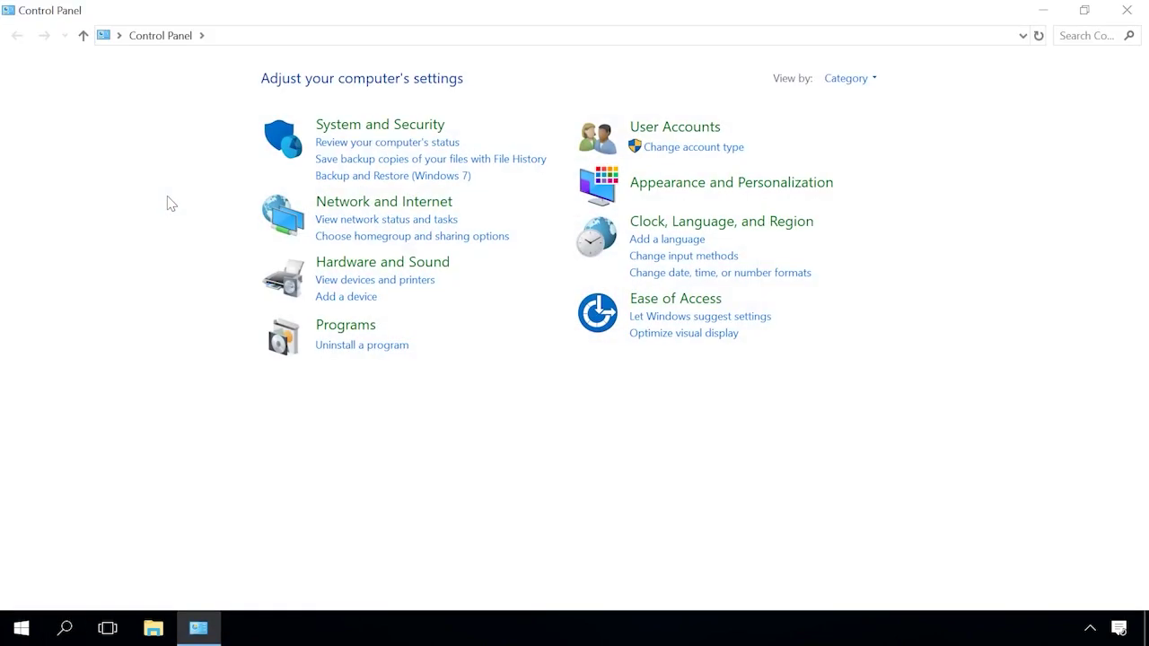
left_click(337, 128)
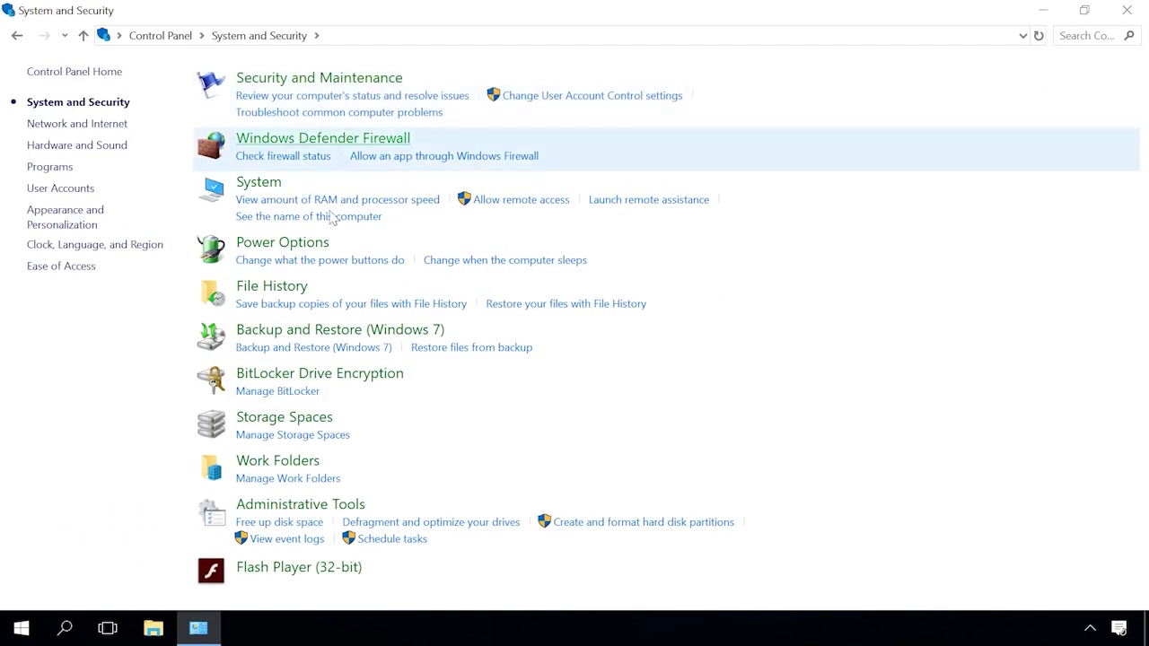
left_click(277, 505)
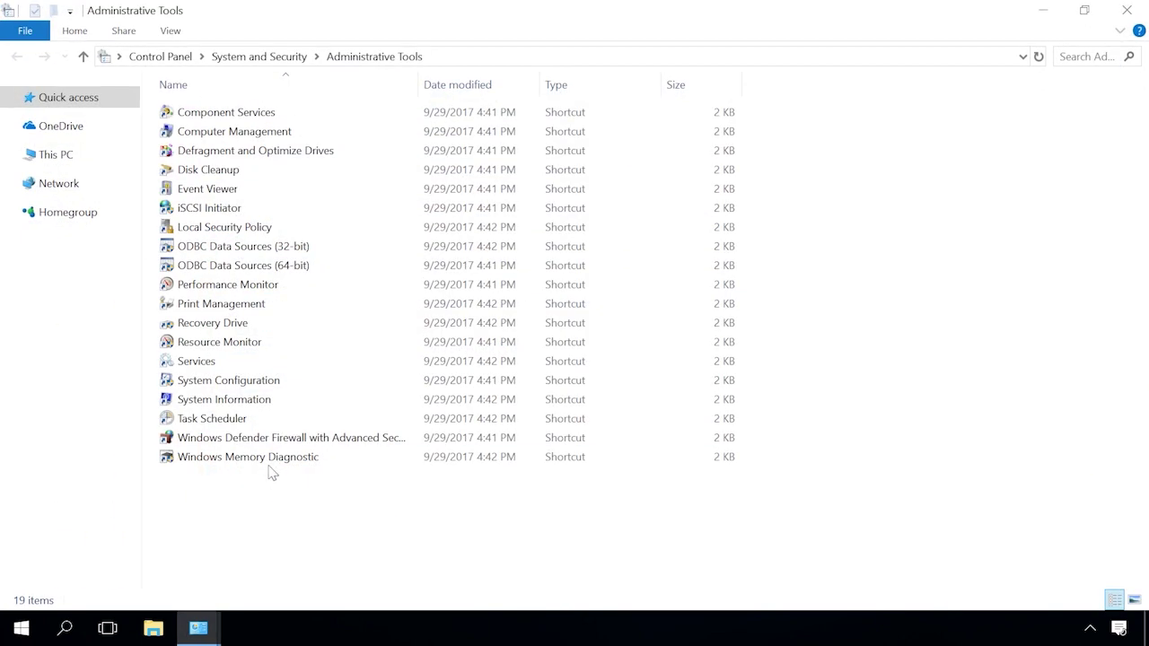
left_click(271, 460)
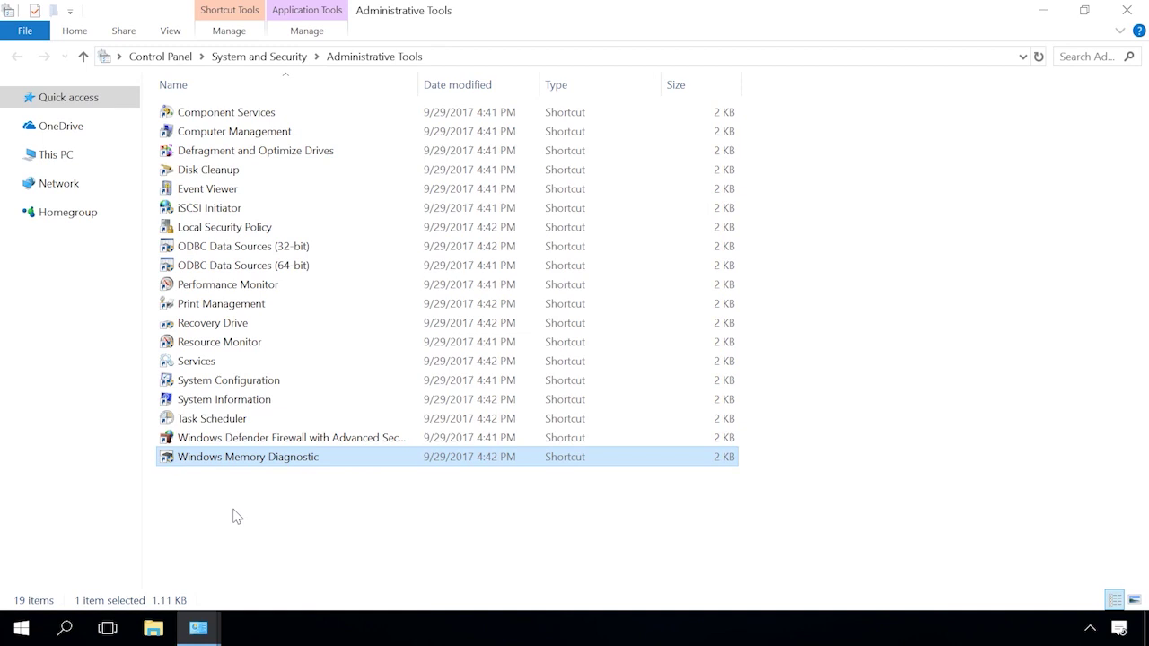
- Run mdsched.exe and choose to restart the computer immediately to check for memory problems
key("super+r")
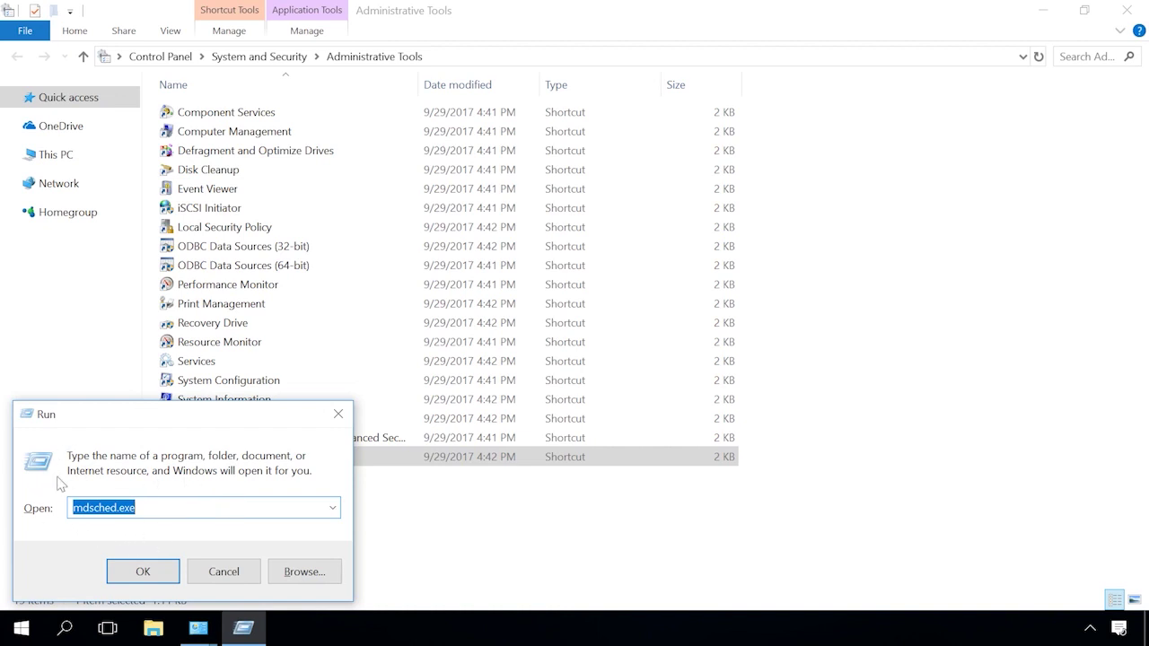
left_click(125, 572)
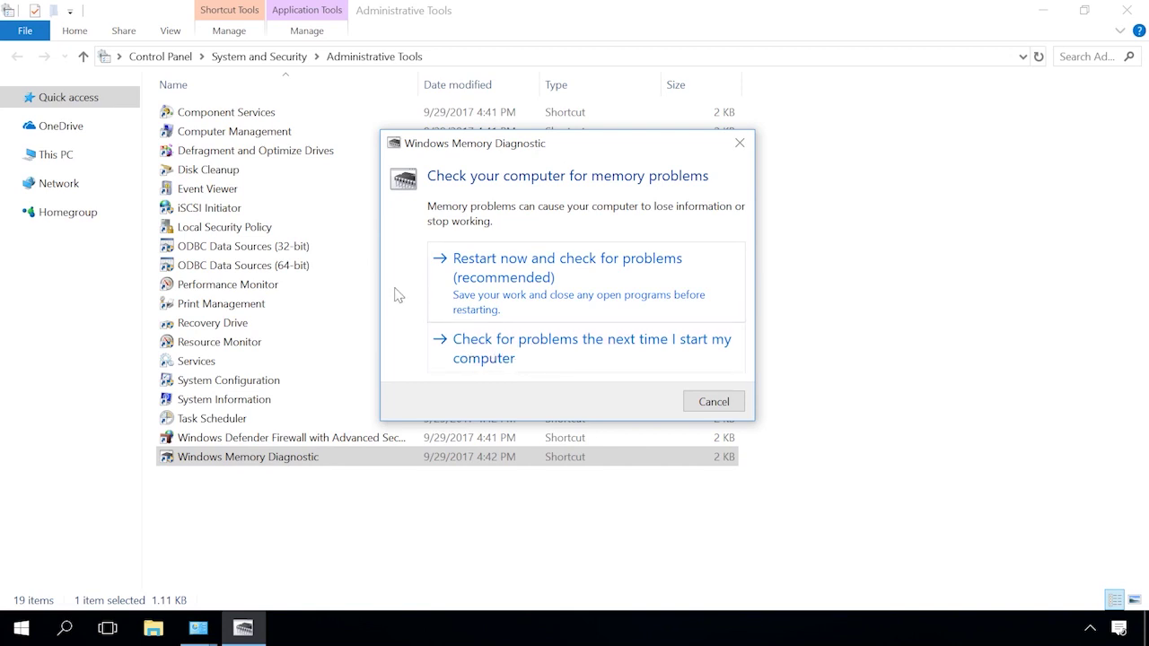
left_click(520, 278)
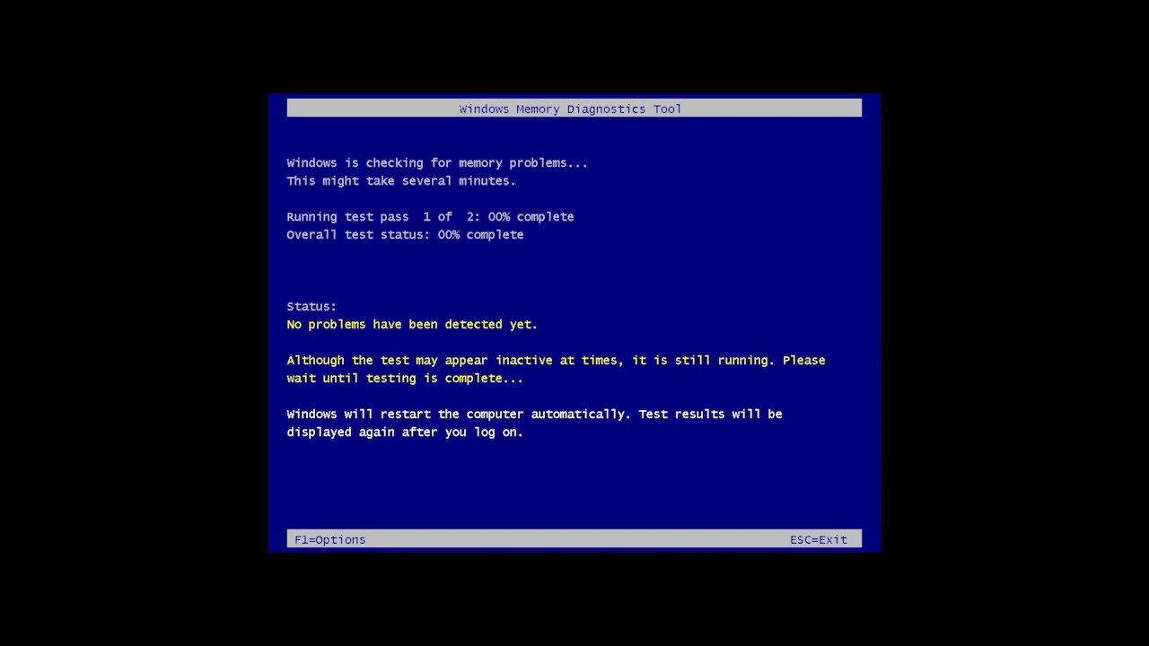
- Set the test mix to Extended in the memory diagnostics options
key("F1")
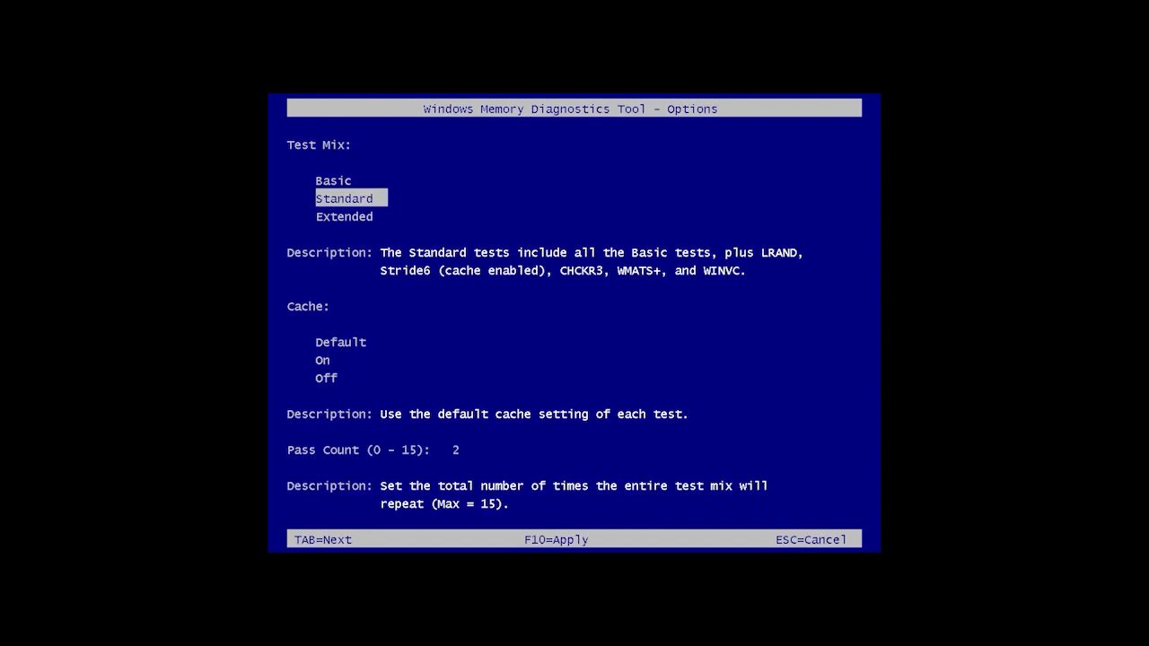
key("Up")
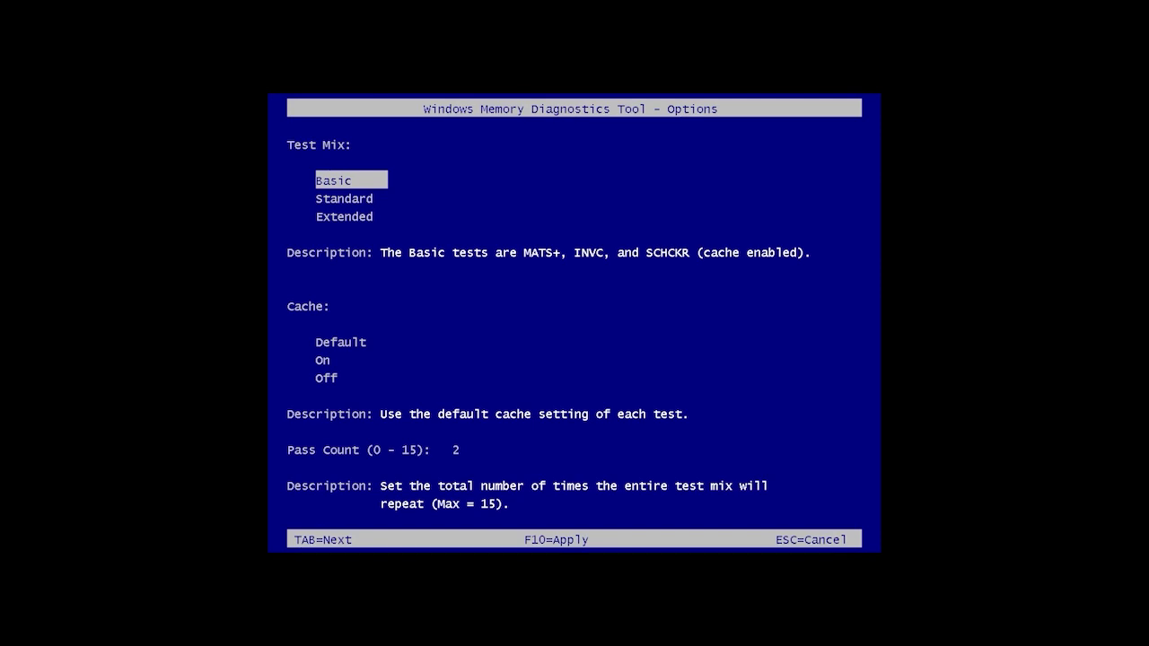
key("Down")
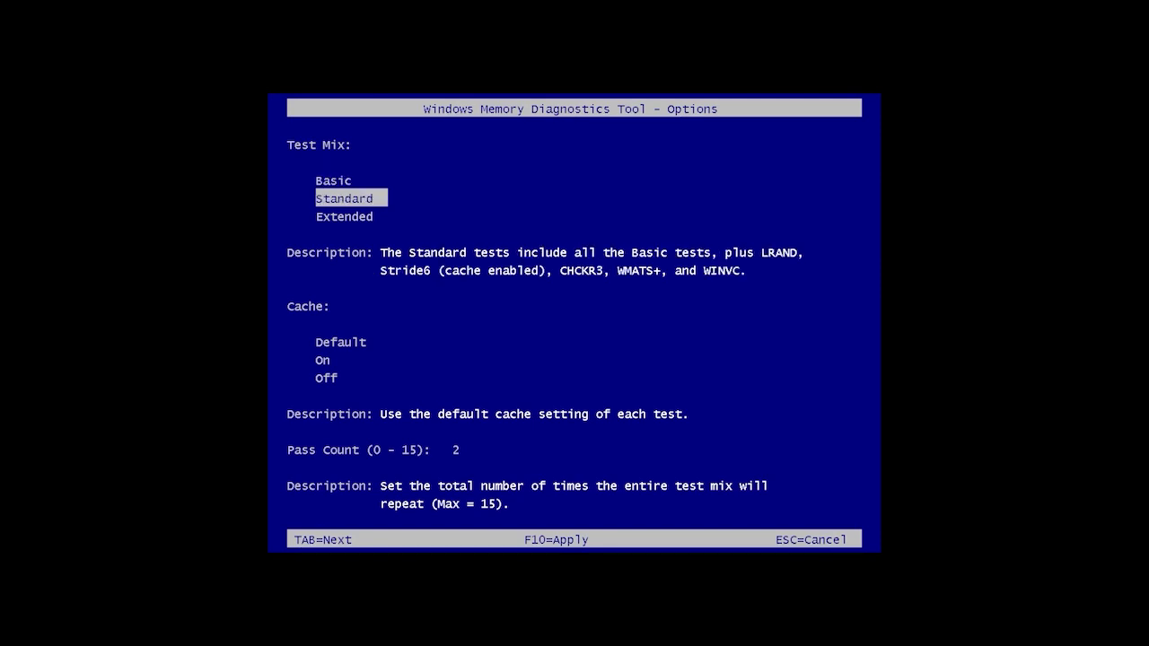
key("Down")
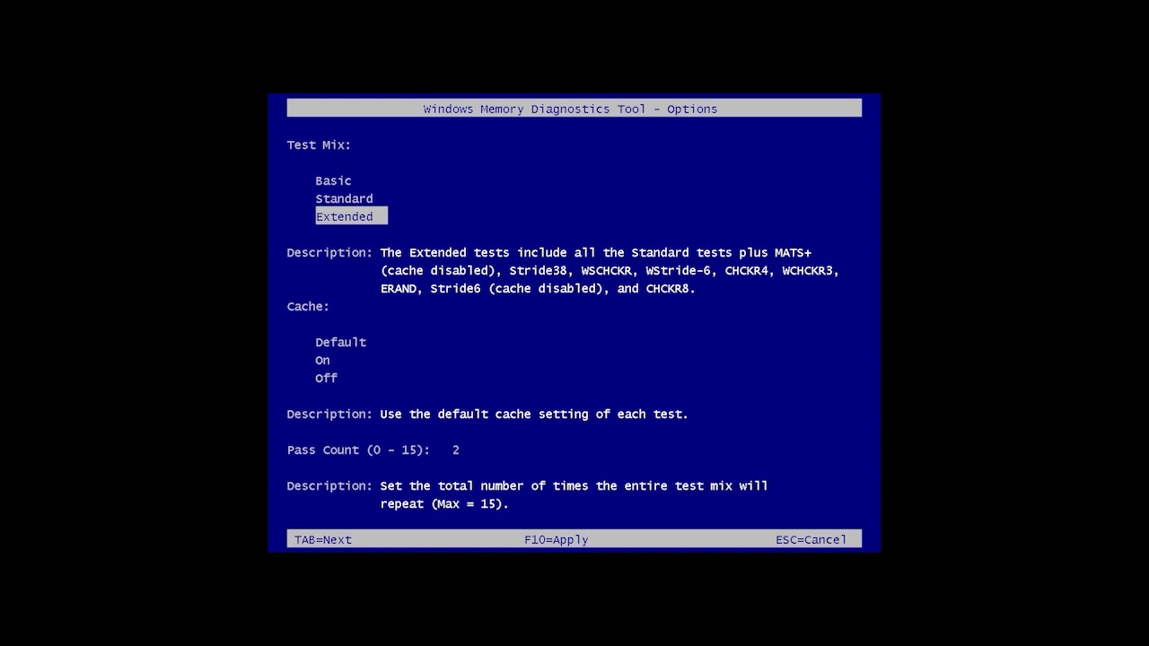
- Set the cache option to Off for all memory tests
key("Tab")
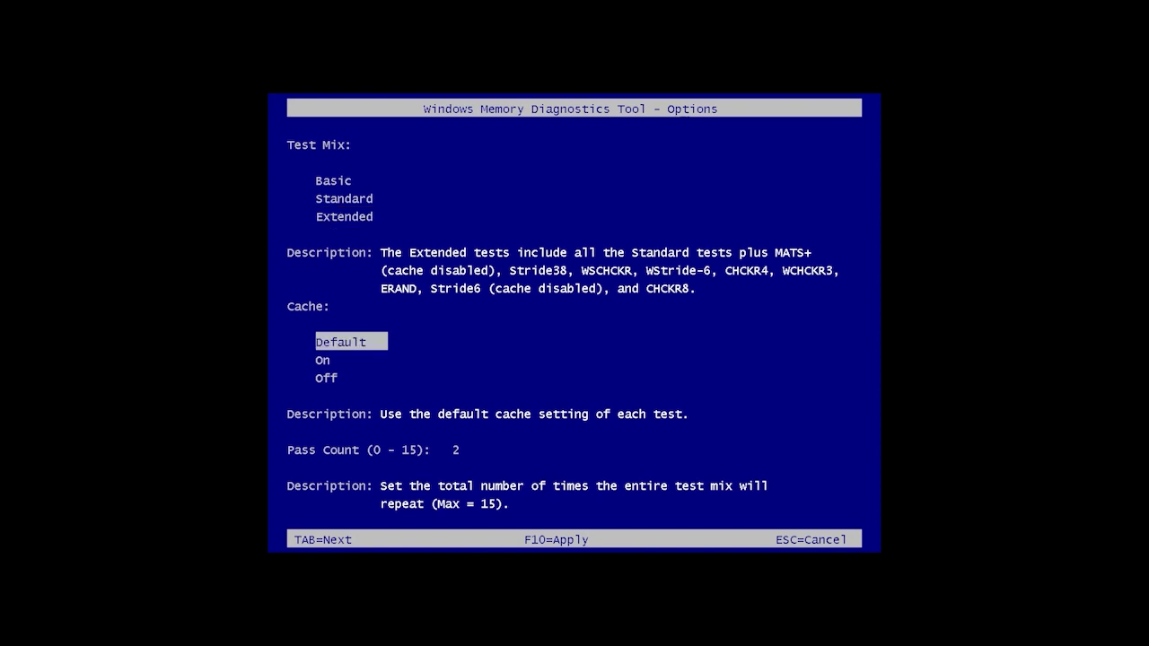
key("Down")
key("Down")
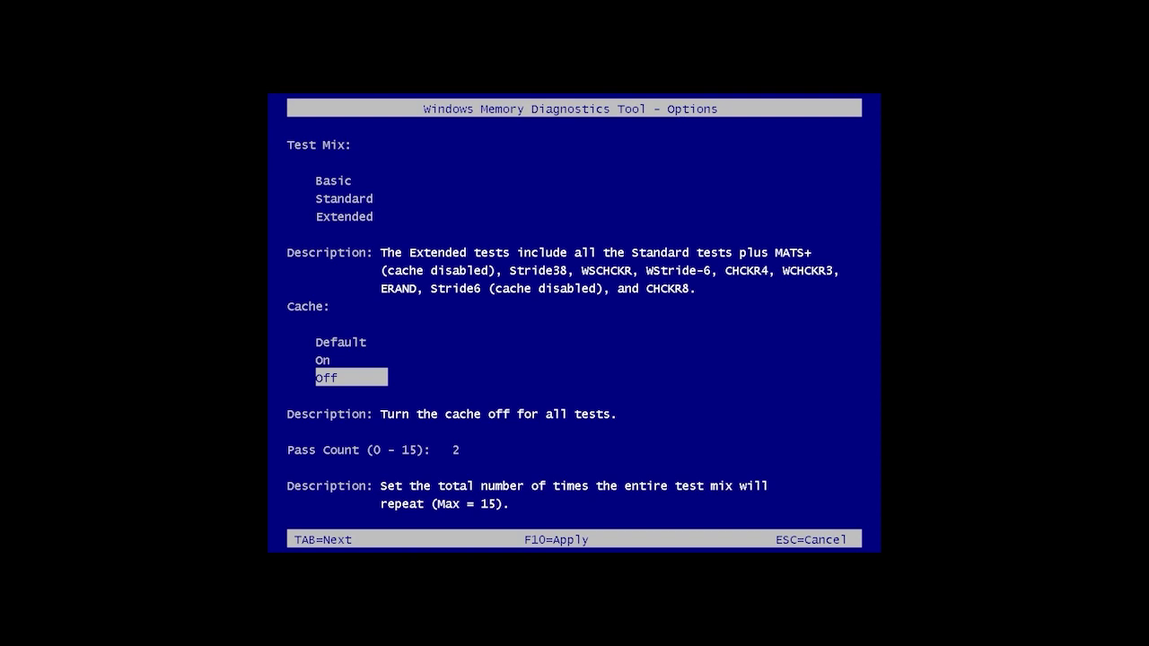
- Set the cache option to Default for the memory tests and apply the diagnostic options
key("Up")
key("Up")
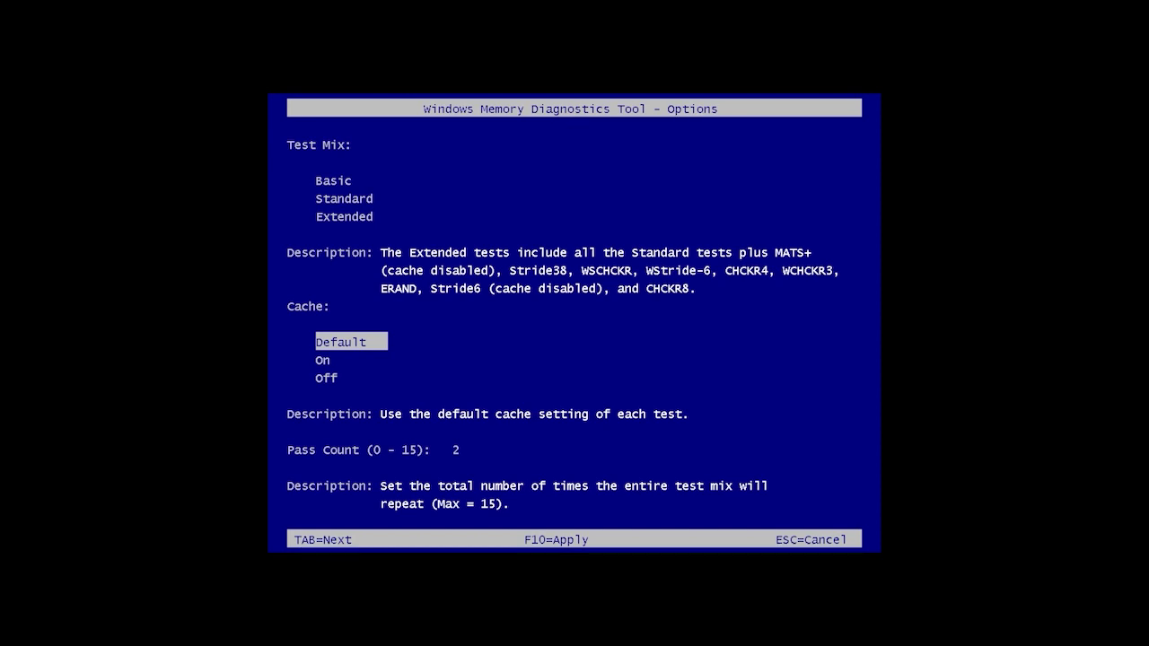
key("F10")
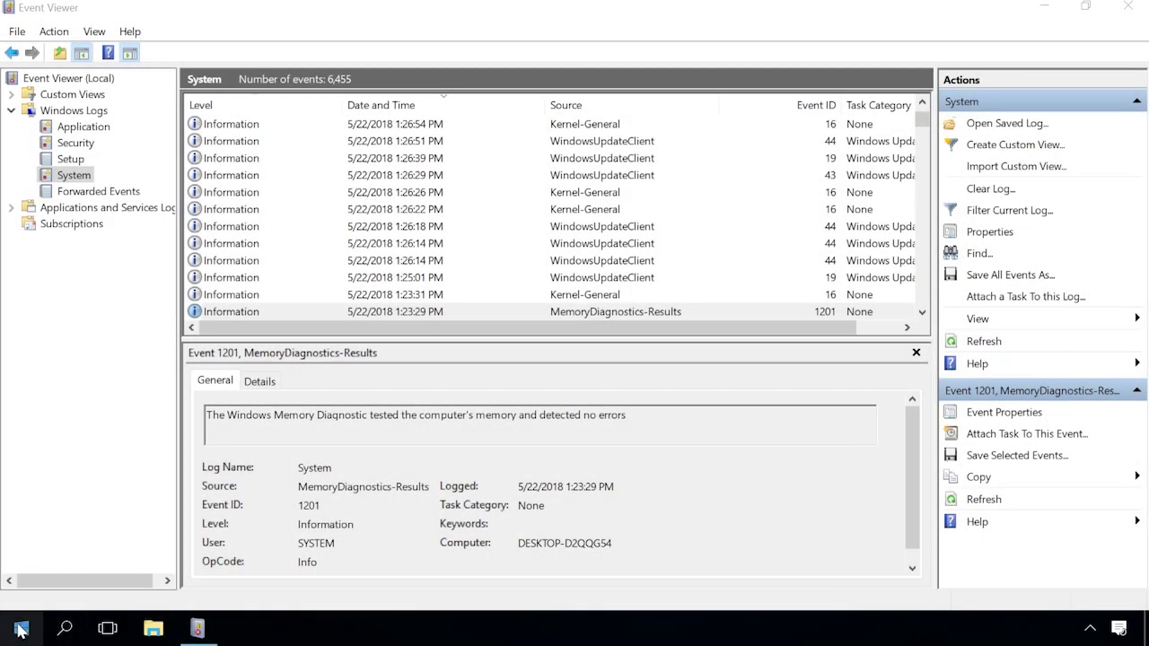
- Open the MemoryDiagnostics-Results event with ID 1201 in Event Viewer's System log and read its result message
right_click(21, 628)
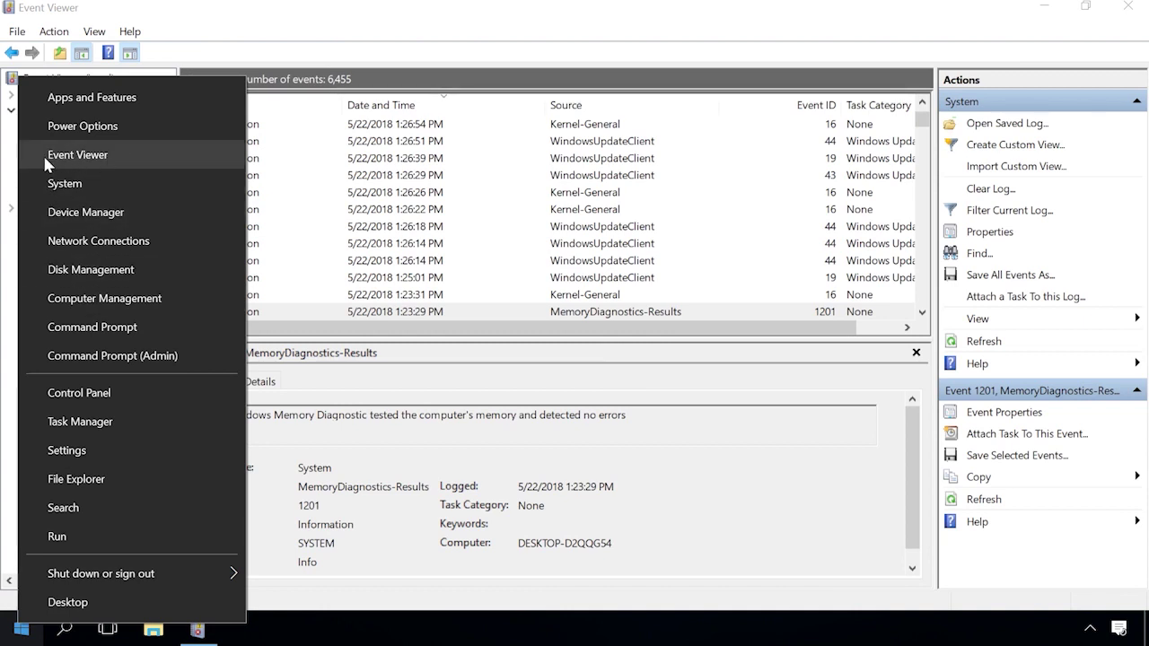
left_click(251, 77)
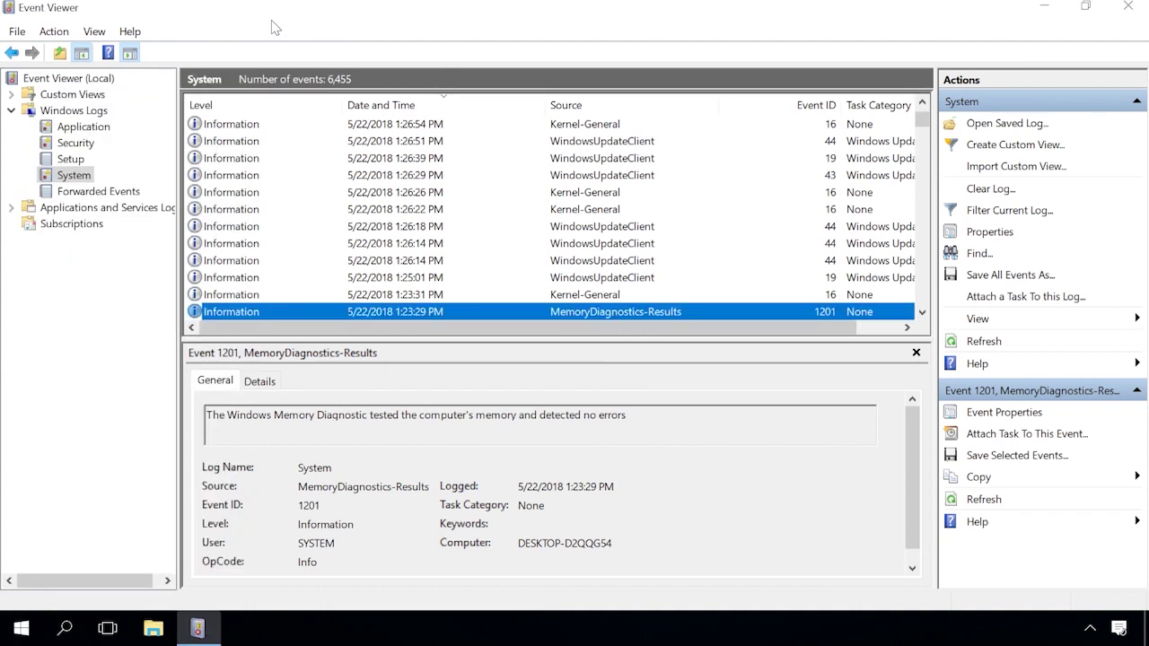
scroll(509, 220, "down", 1)
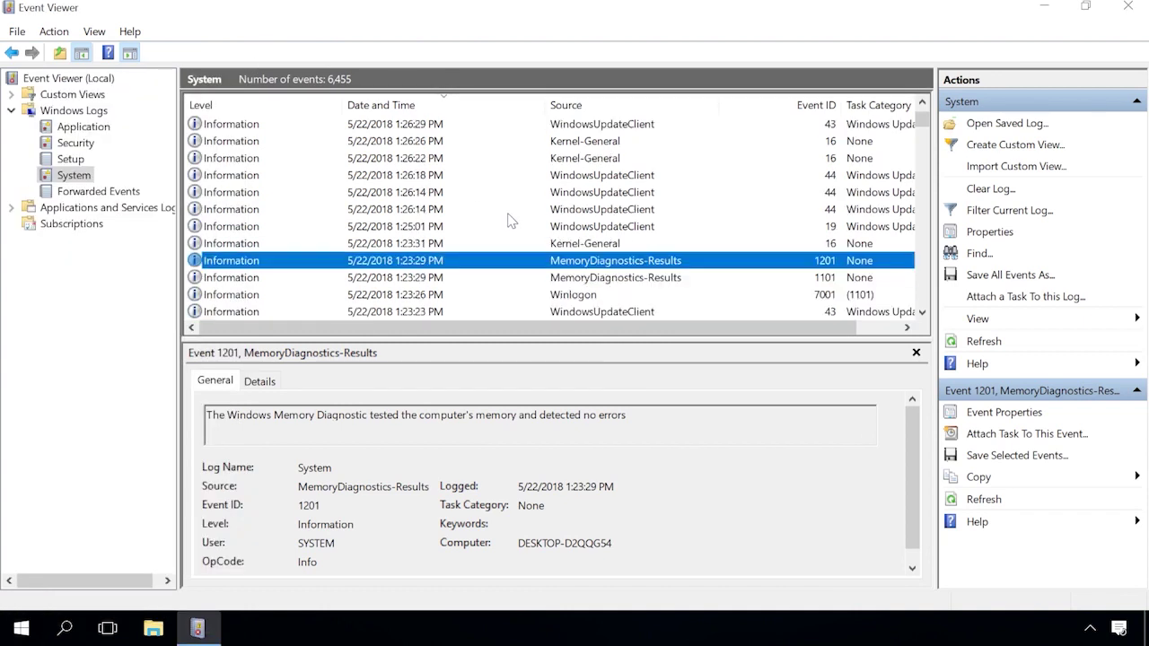
double_click(586, 263)
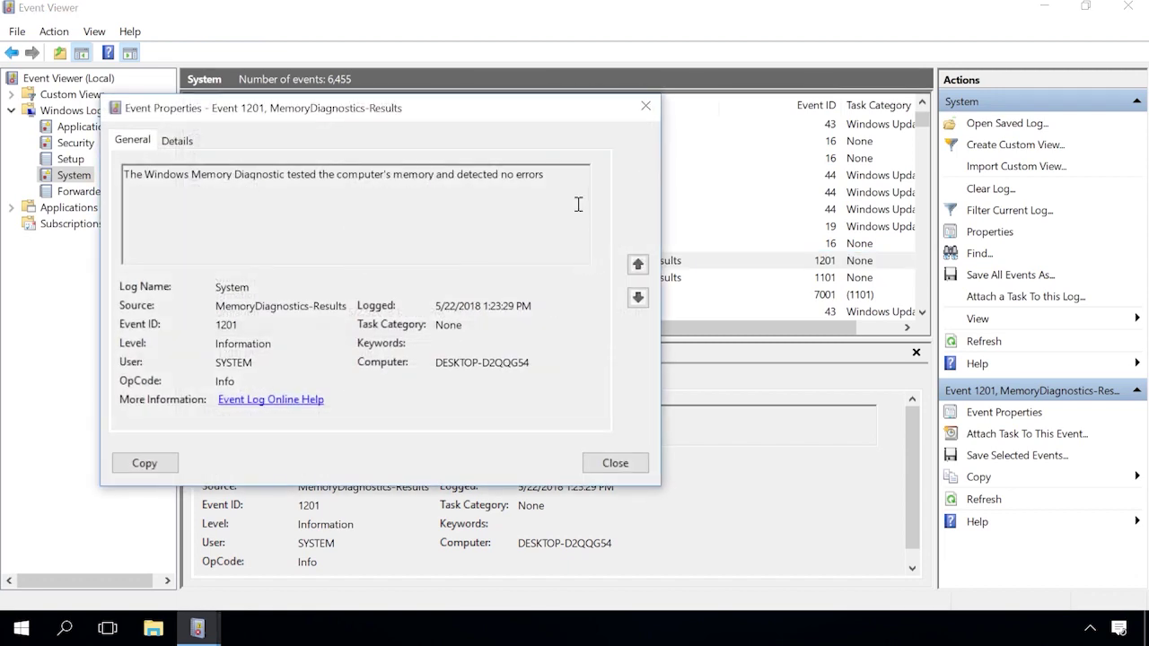
left_click_drag(568, 176, 172, 179)
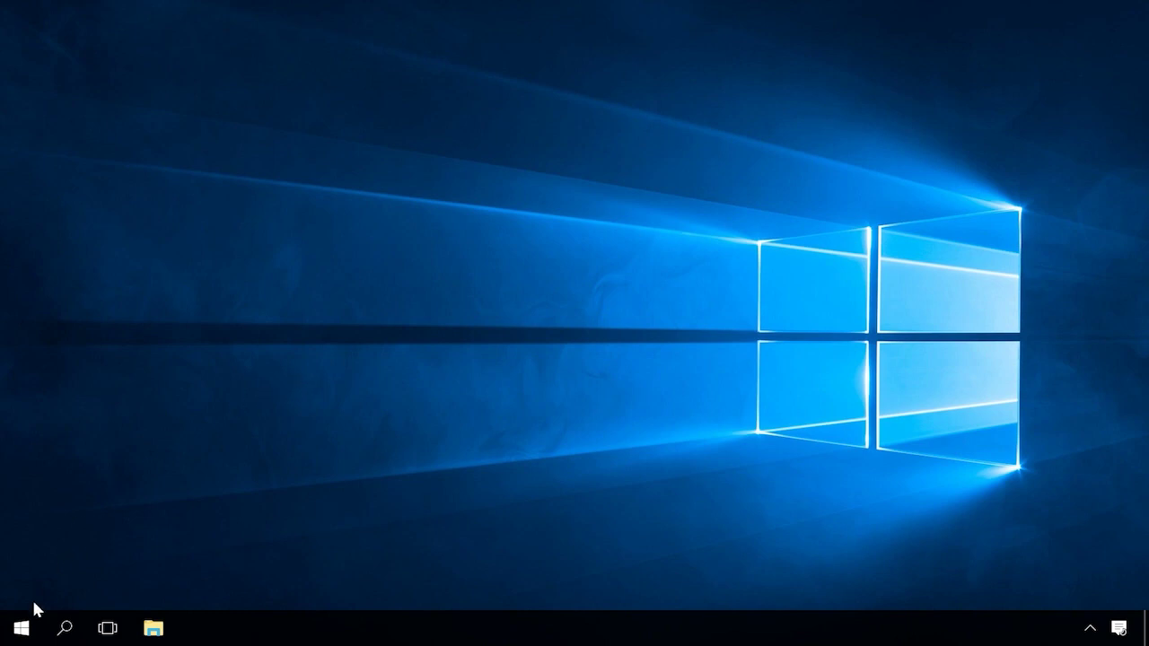
- Open Task Manager in a maximized window and view the list of startup programs
right_click(18, 630)
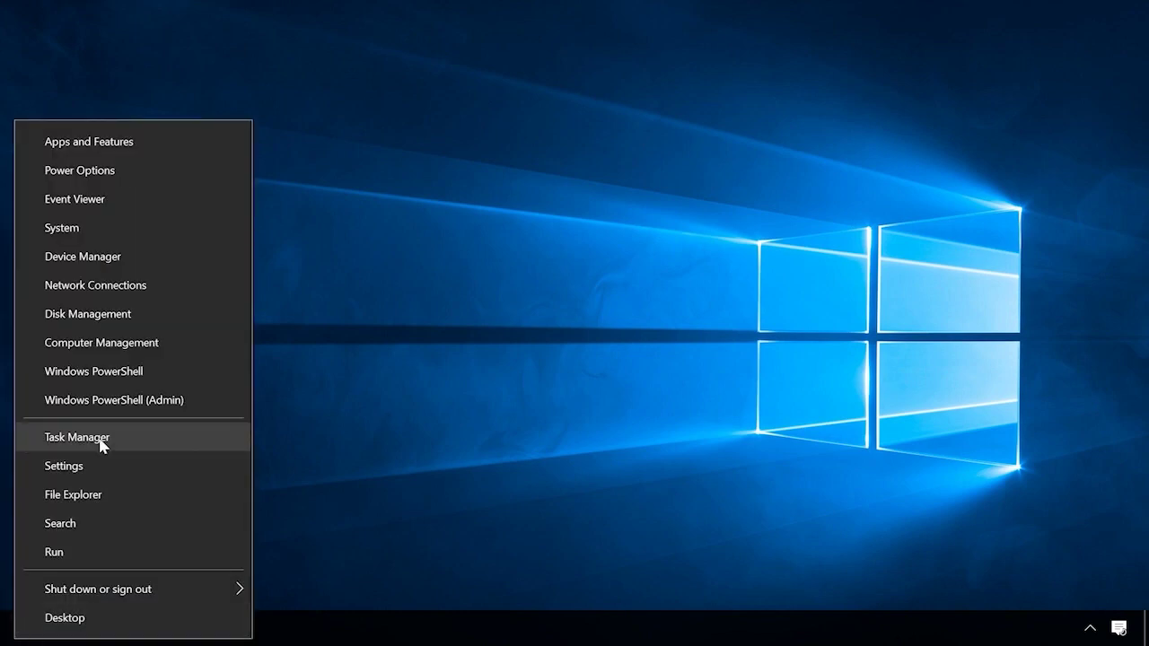
left_click(102, 445)
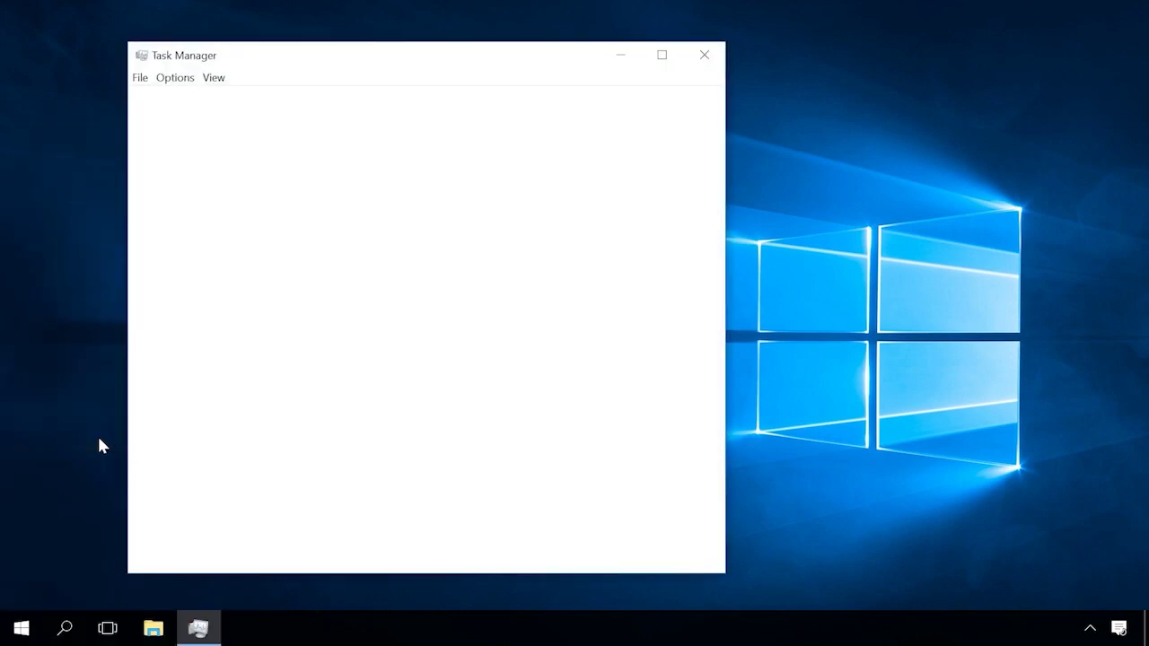
left_click(662, 58)
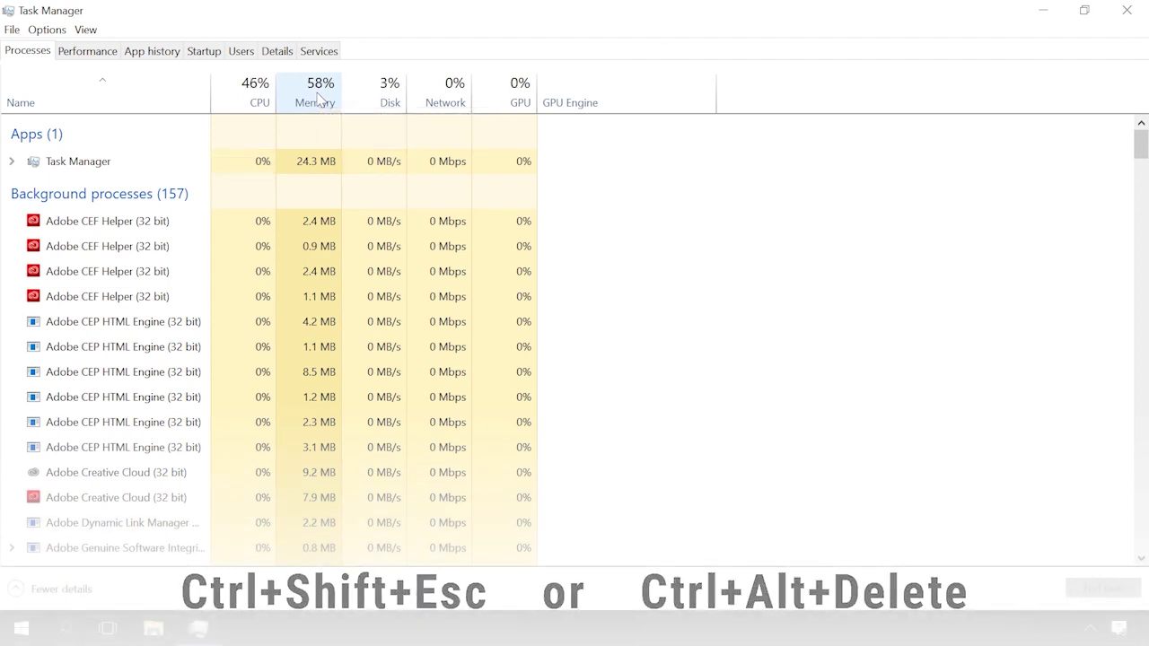
left_click(205, 51)
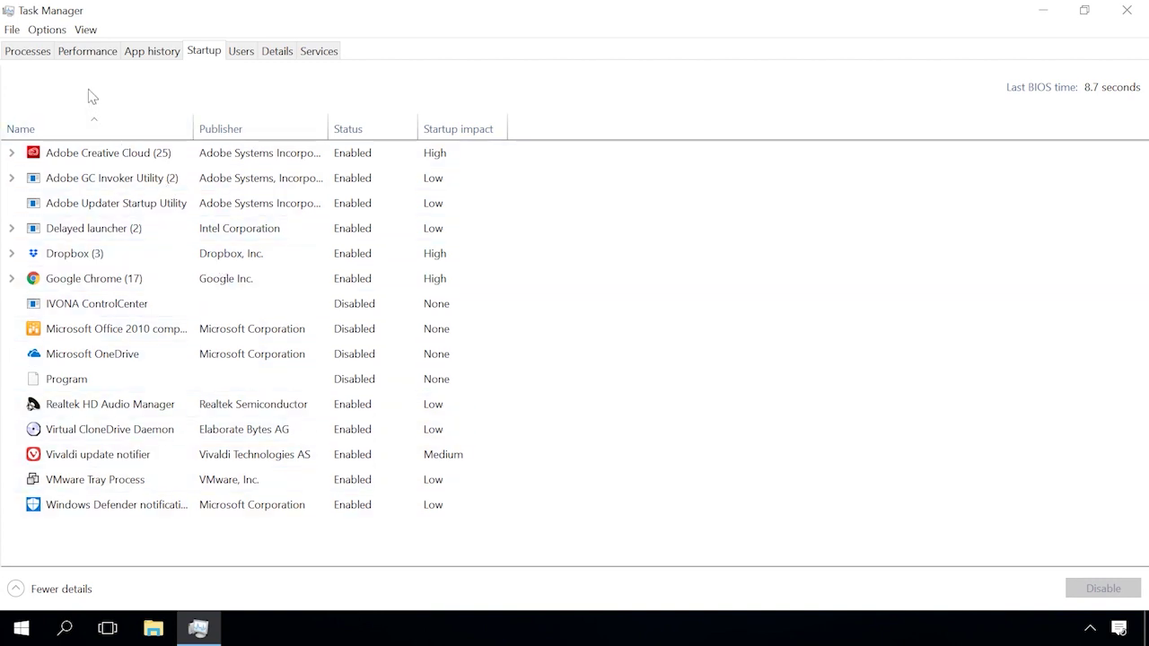
- Find Adobe Photoshop CC 2015.5 among the running background processes and end its task
left_click(25, 52)
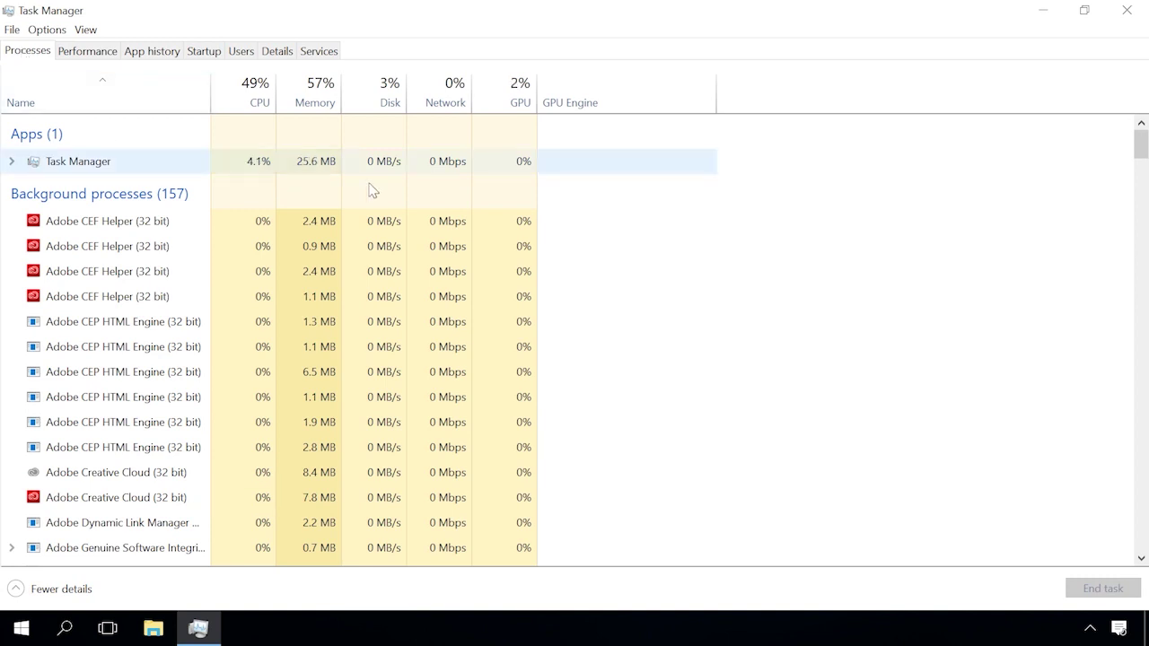
scroll(638, 207, "down", 3)
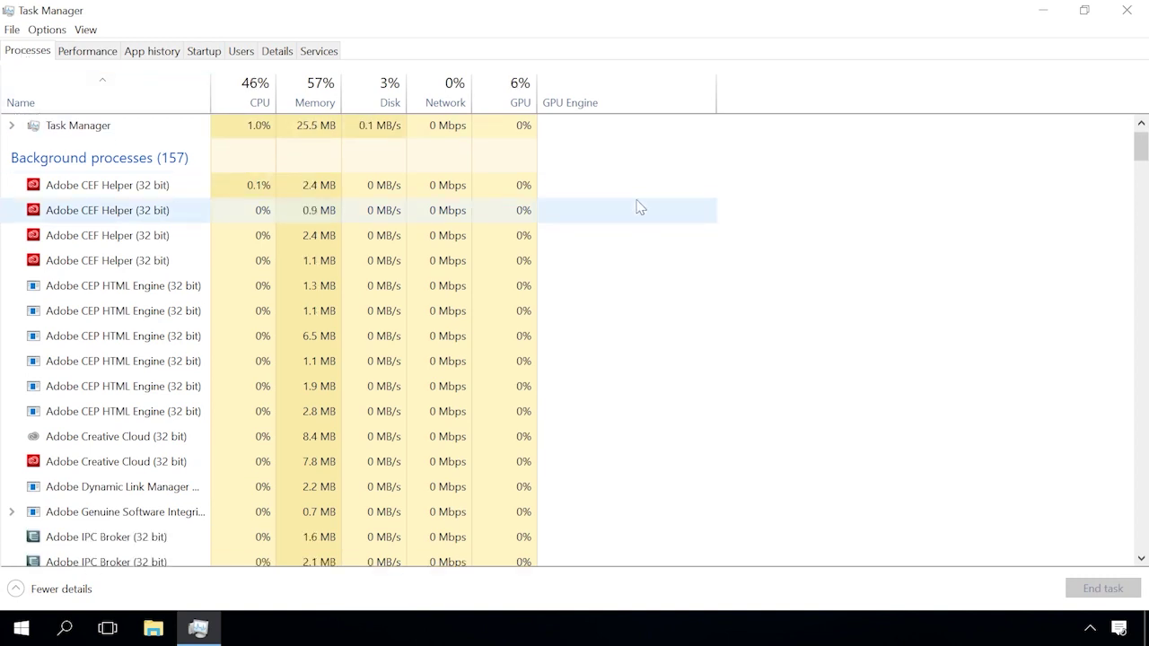
scroll(639, 207, "down", 3)
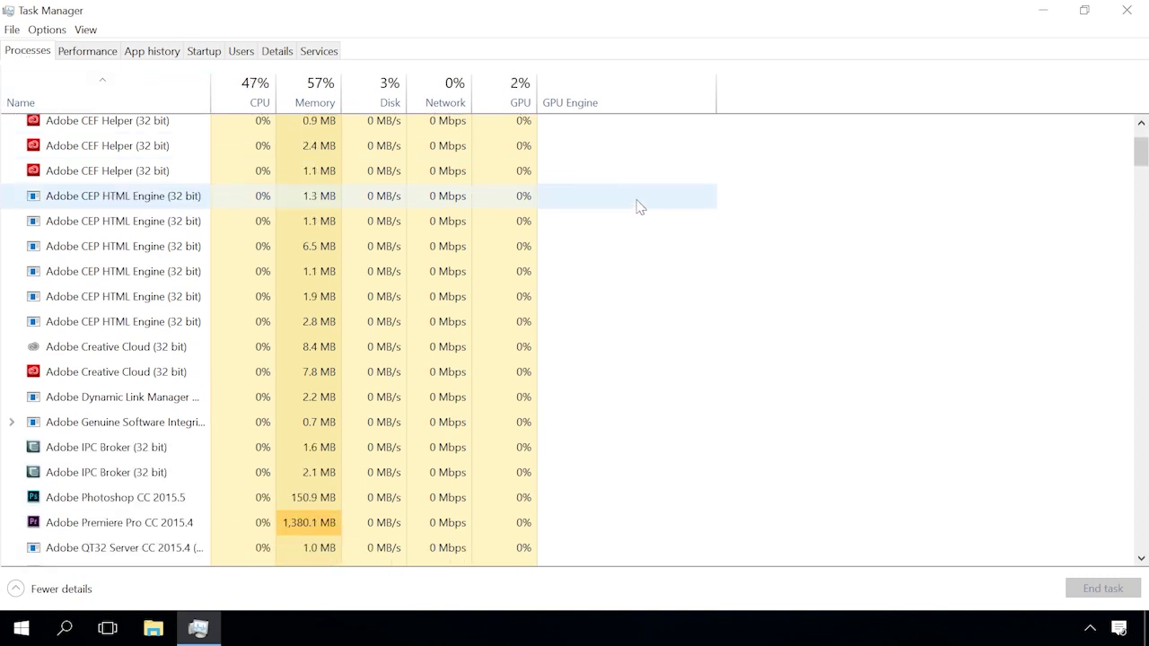
scroll(639, 208, "down", 1)
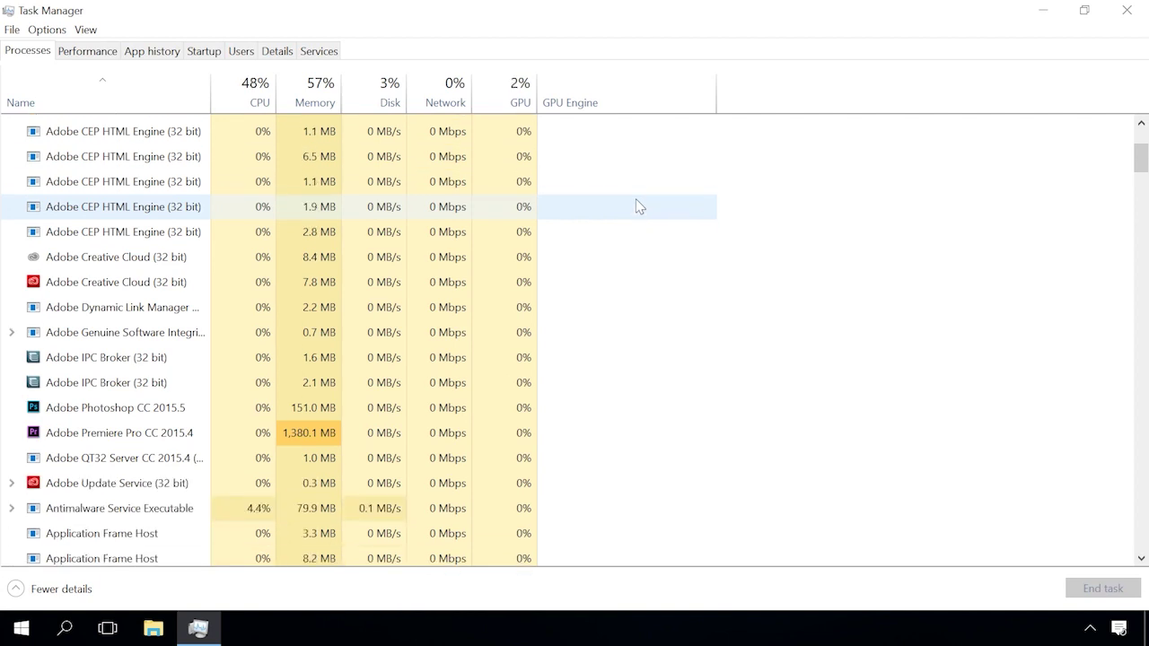
scroll(639, 207, "down", 1)
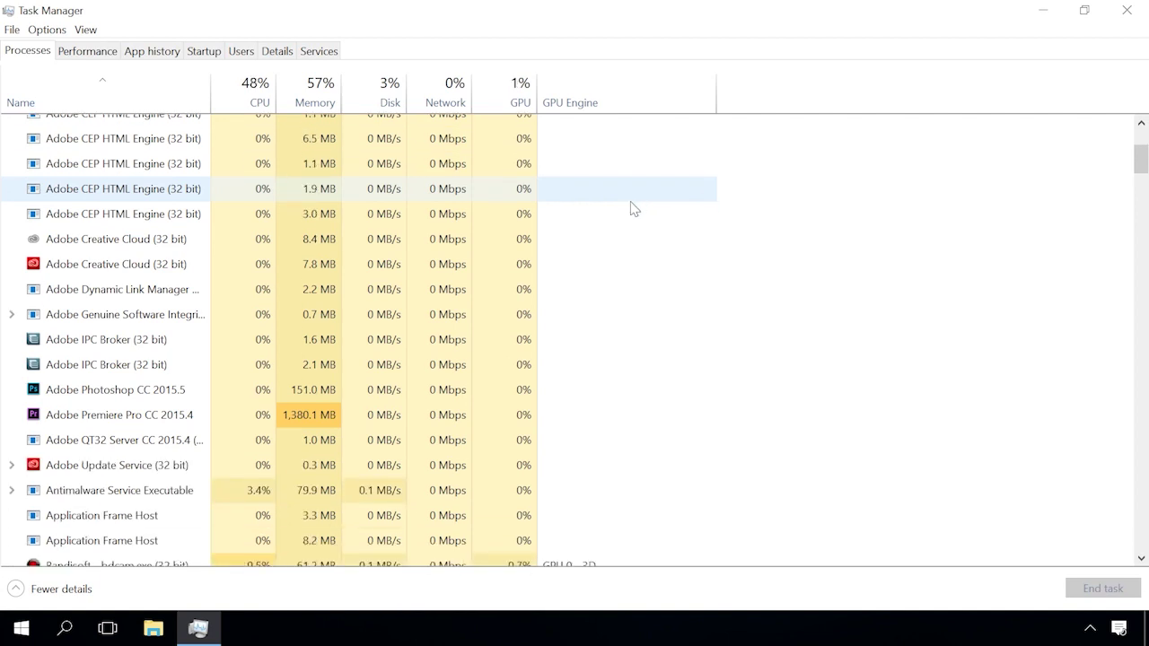
left_click(124, 395)
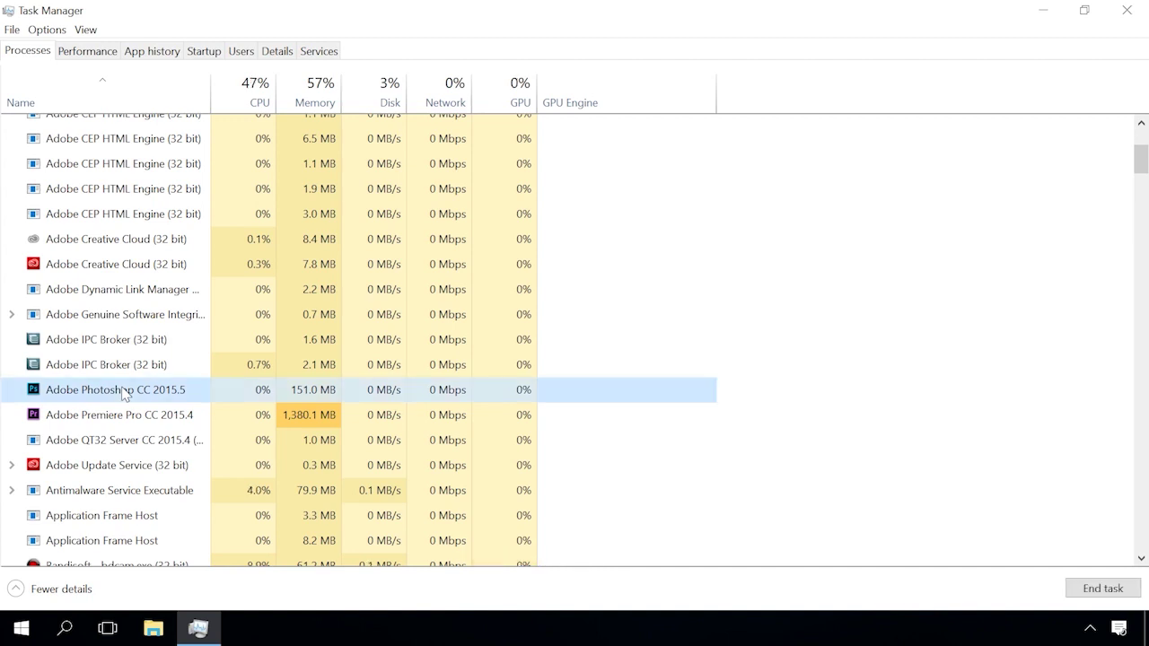
left_click(1097, 588)
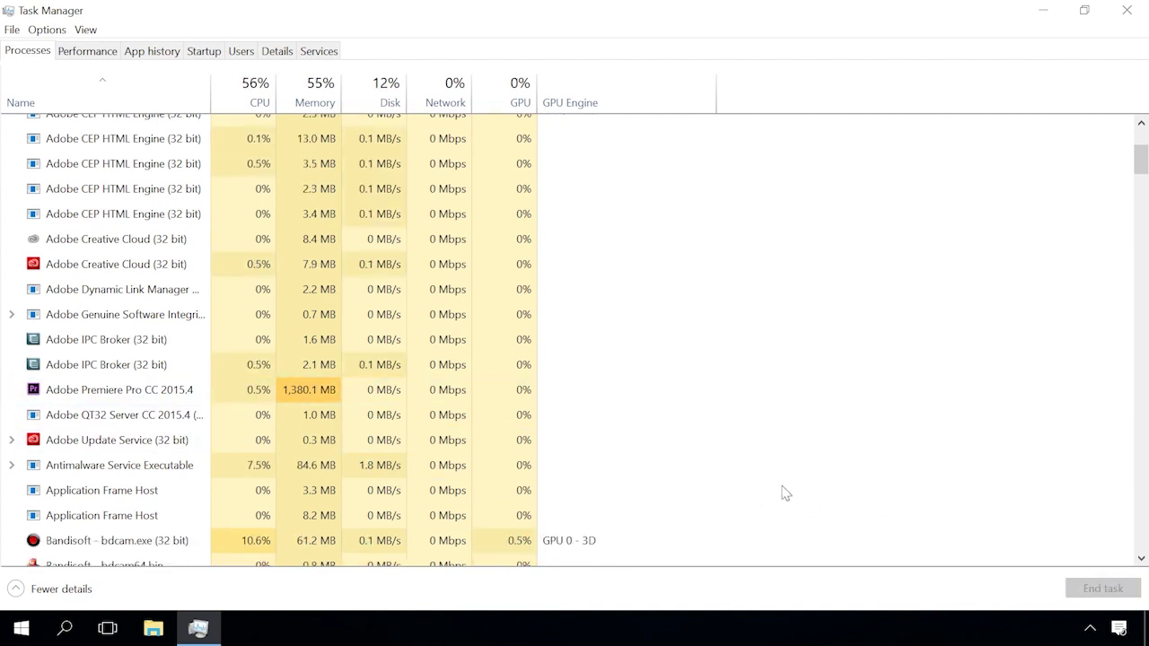
- View the available actions for a COM Surrogate background process, including the online search, and dismiss them
scroll(557, 389, "down", 2)
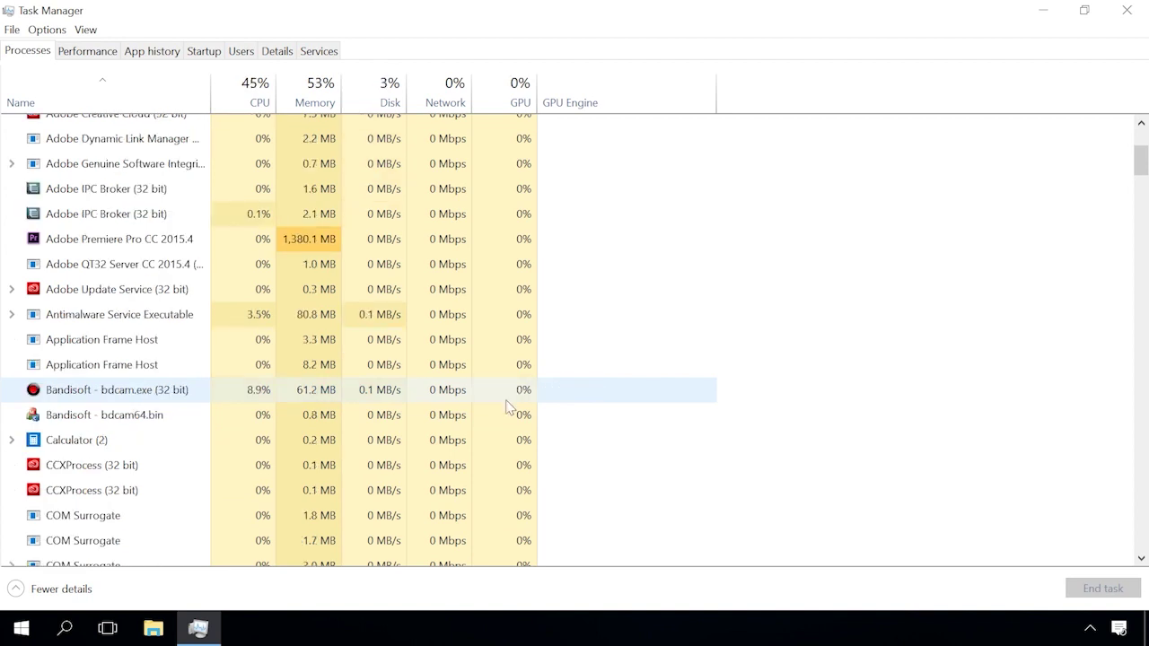
right_click(110, 520)
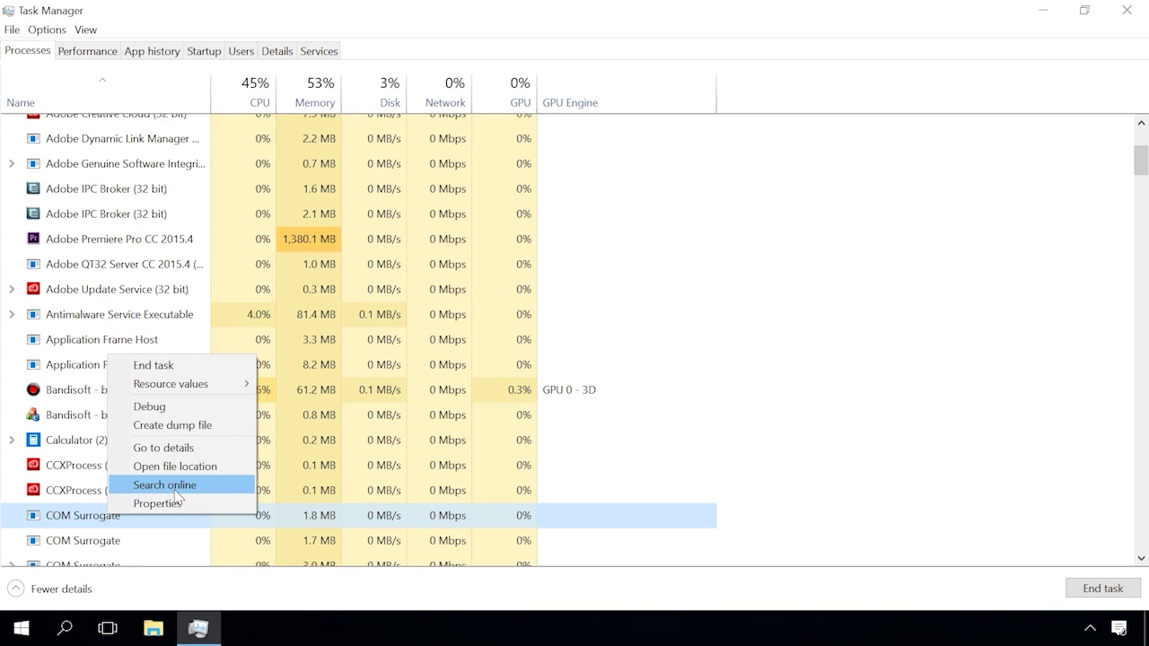
left_click(842, 329)
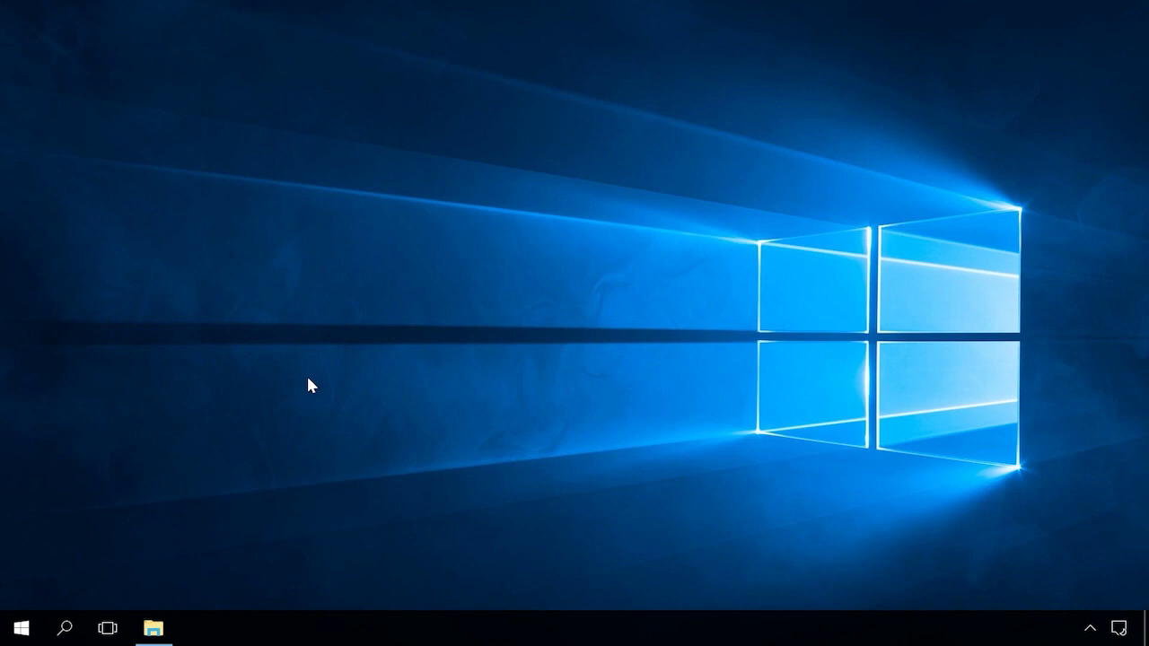
- Run memreduct.exe from the Mem Reduct program folder and clean the memory, confirming the operation
left_click(152, 628)
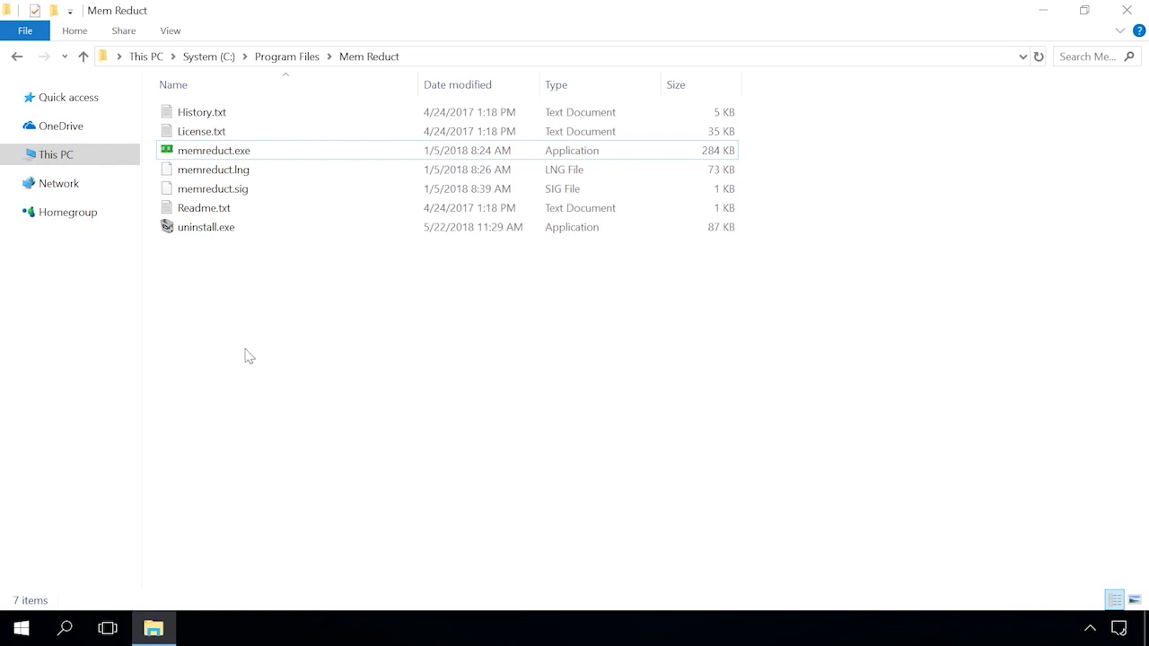
left_click(235, 159)
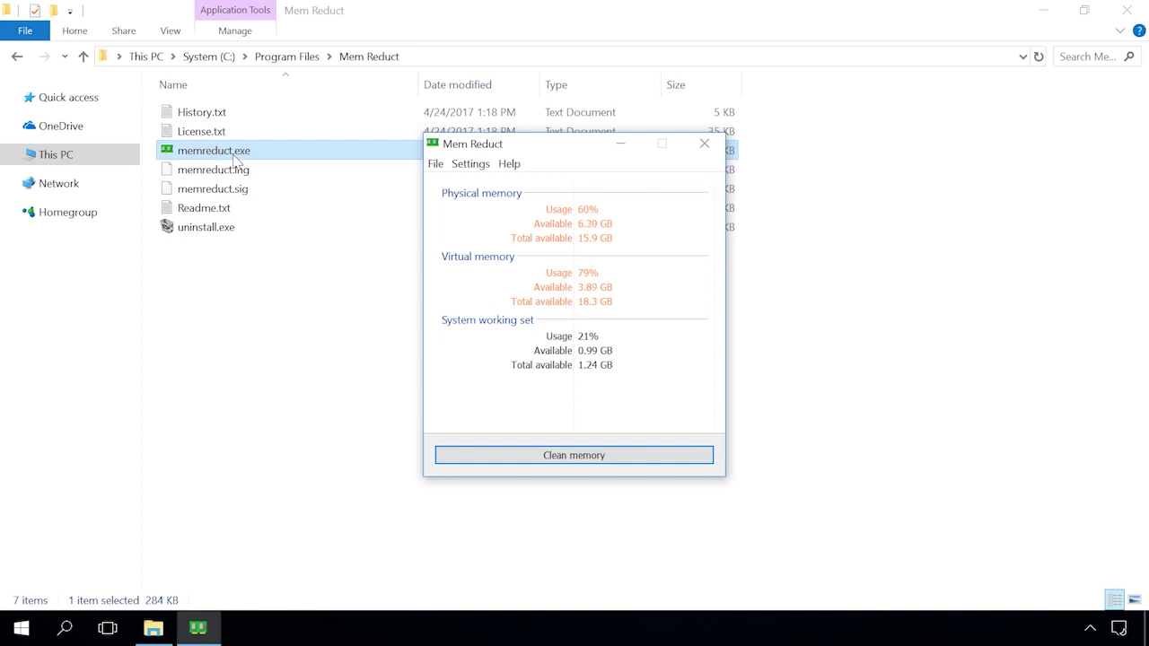
left_click(532, 459)
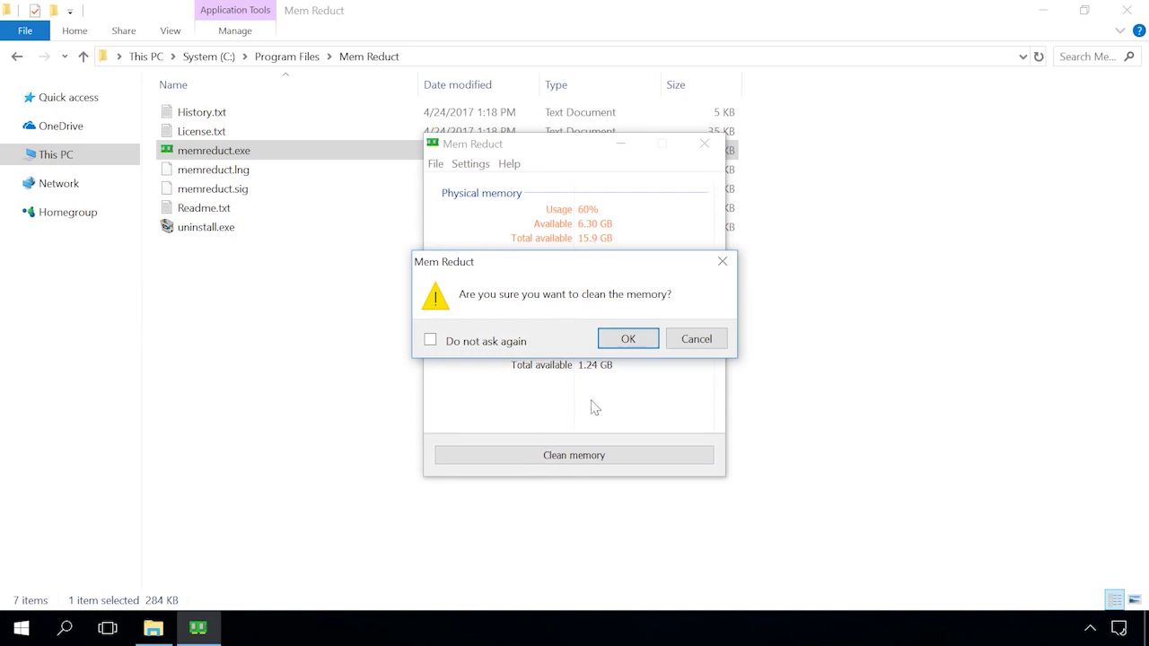
left_click(628, 344)
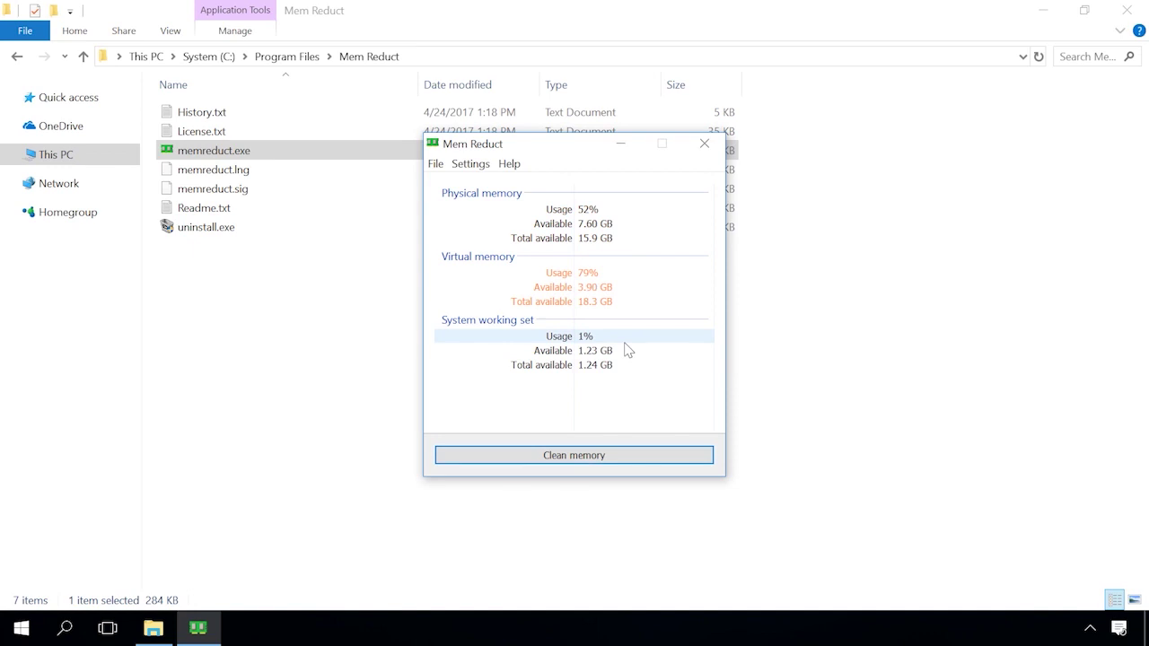
left_click(1118, 629)
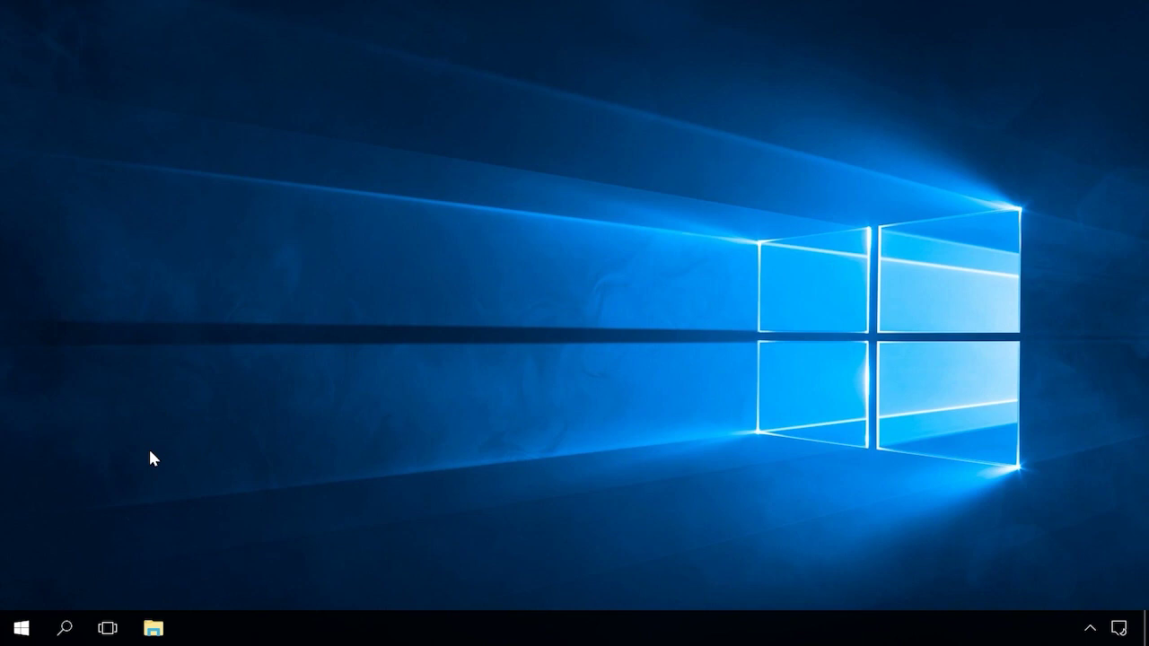
- Open System Configuration from the Administrative Tools in Control Panel
left_click(66, 629)
type("con")
left_click(135, 200)
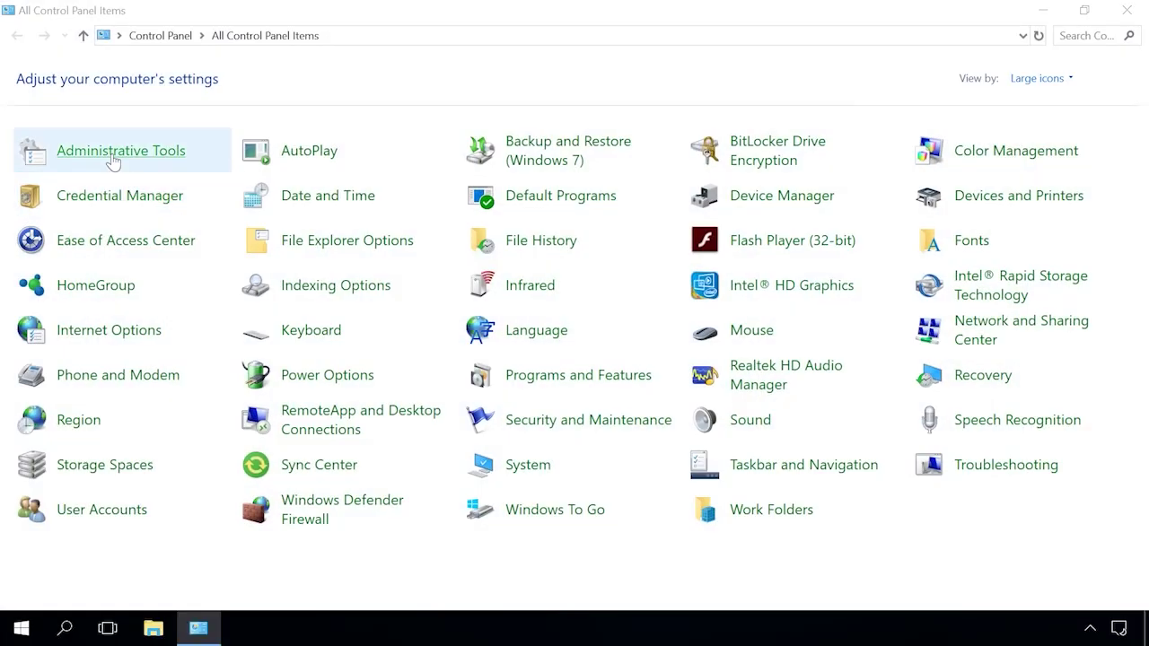
left_click(113, 159)
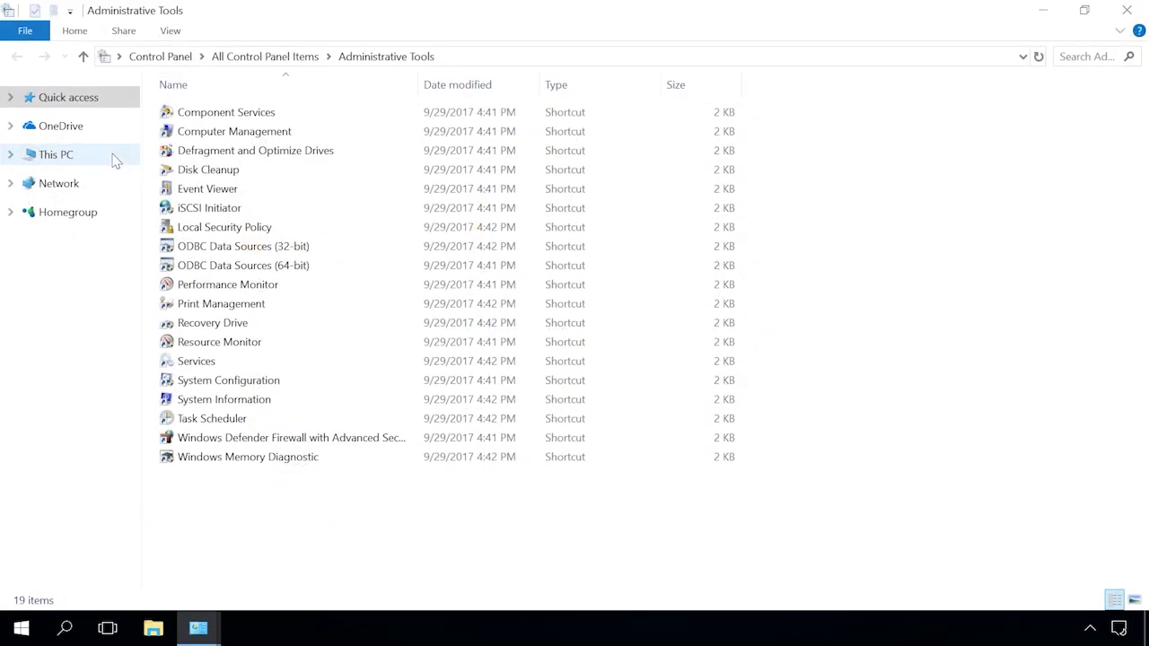
left_click(216, 384)
double_click(217, 380)
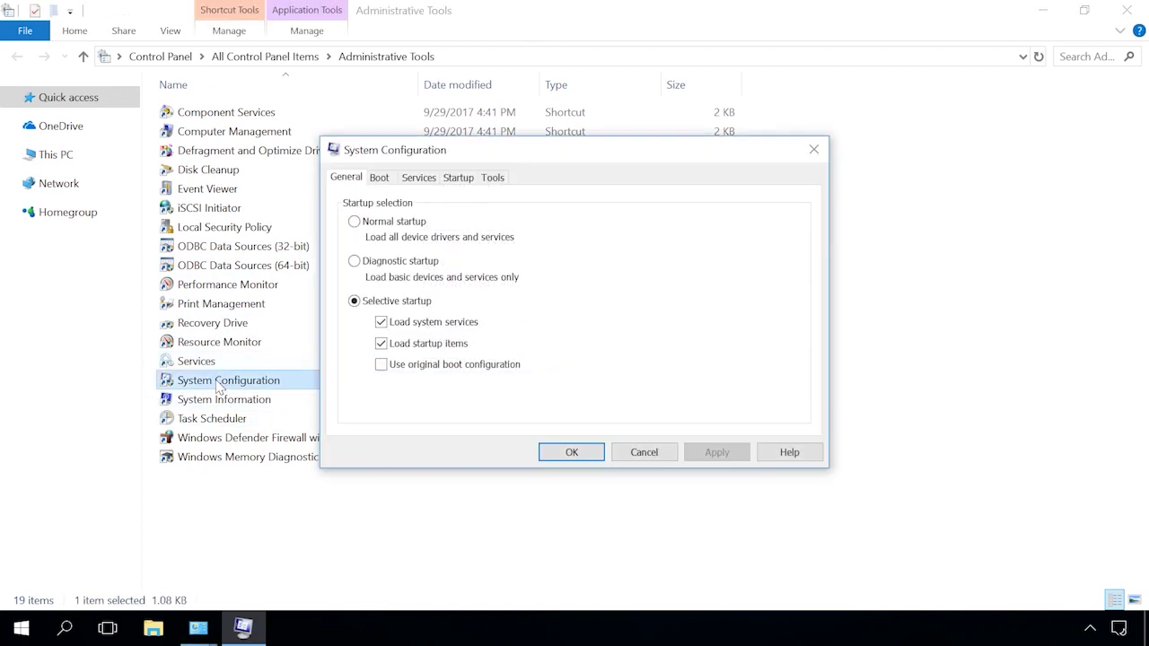
- Disable the Maximum memory limit in the advanced boot options for Windows 10 and confirm the system configuration
left_click(385, 177)
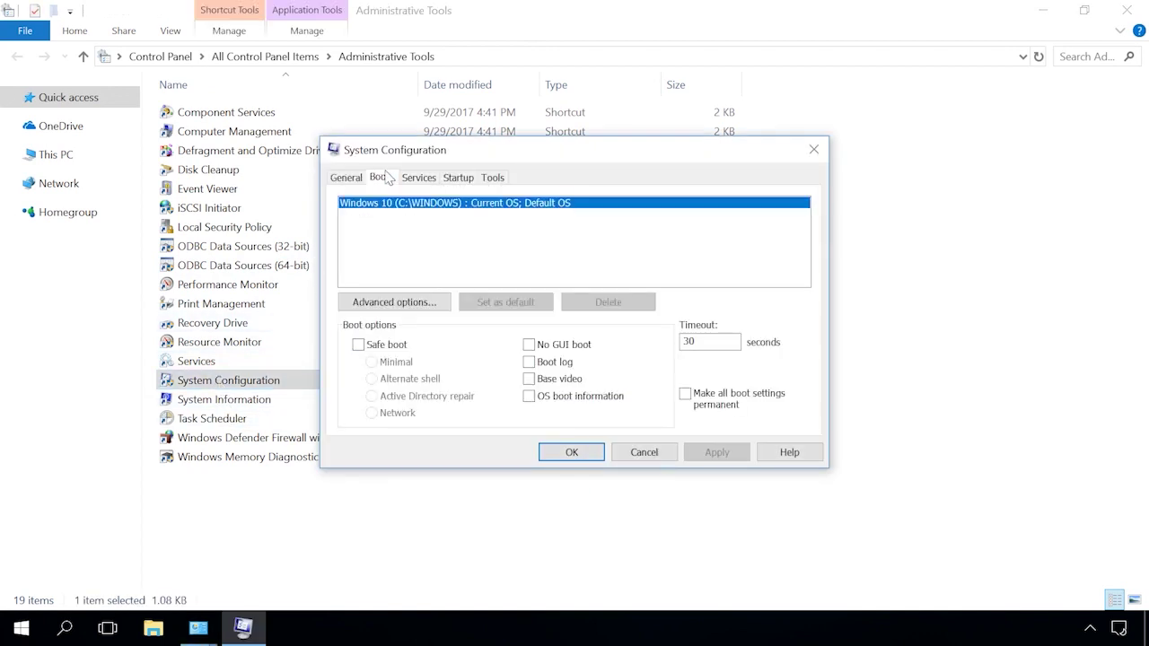
left_click(388, 304)
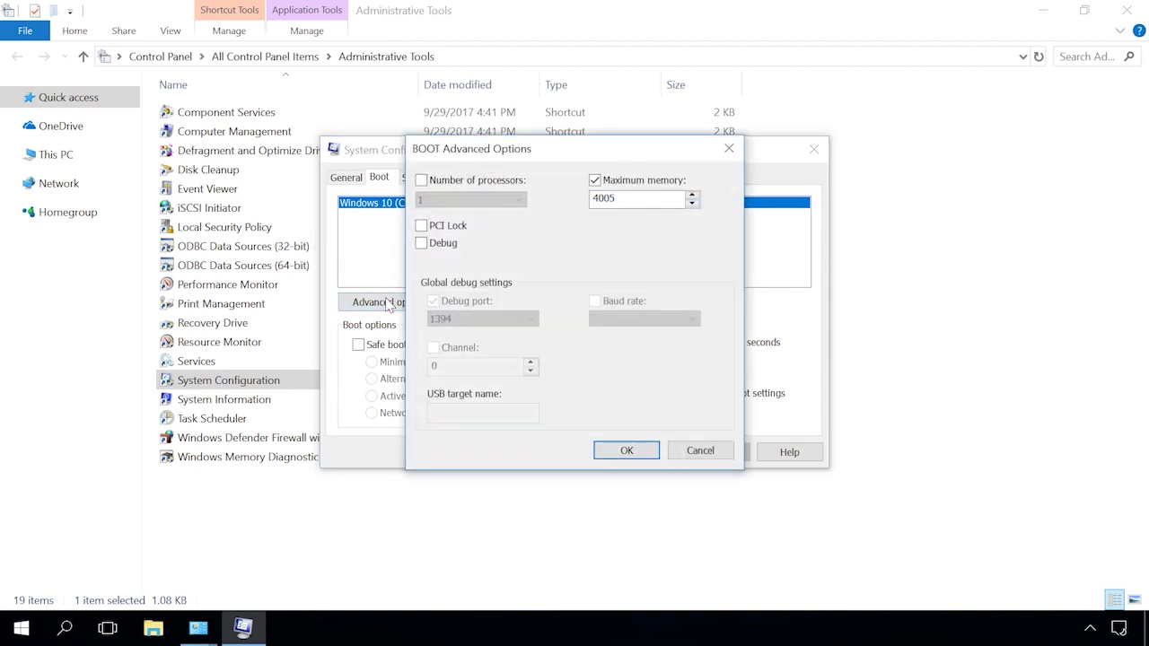
left_click(594, 180)
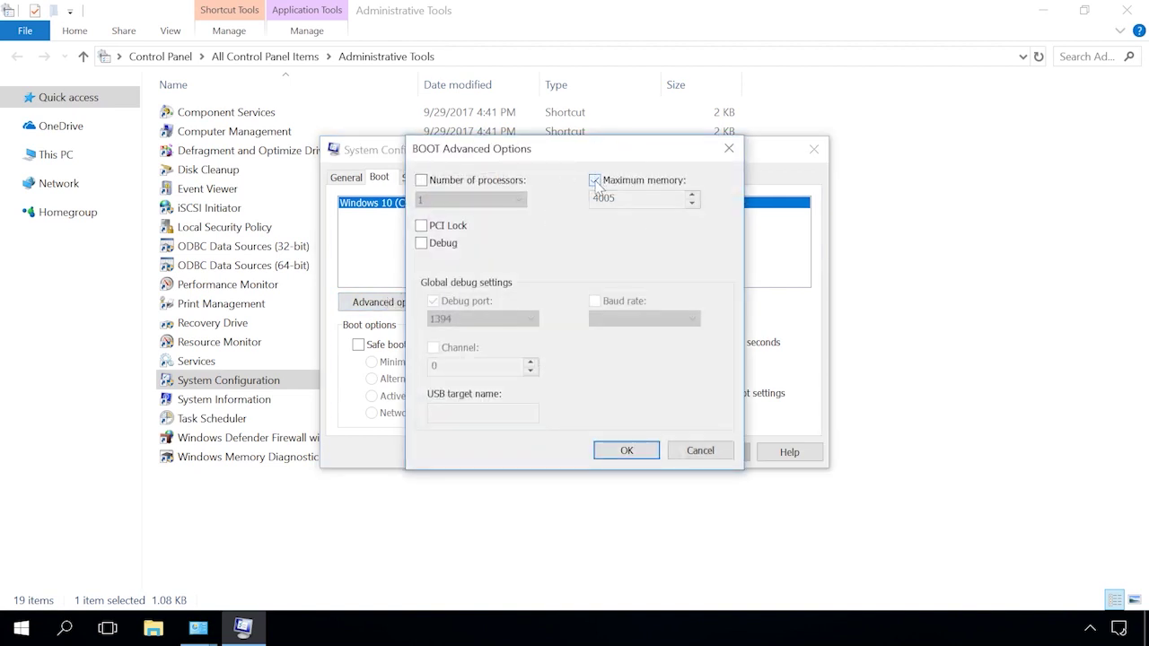
left_click(617, 453)
left_click(705, 452)
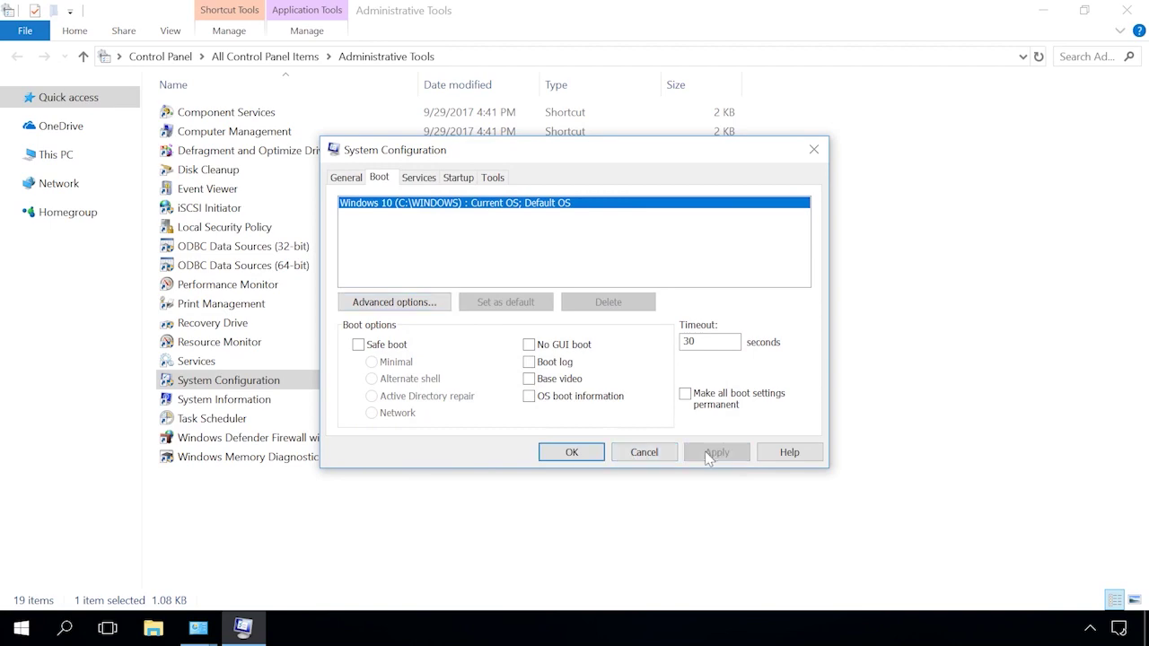
left_click(570, 455)
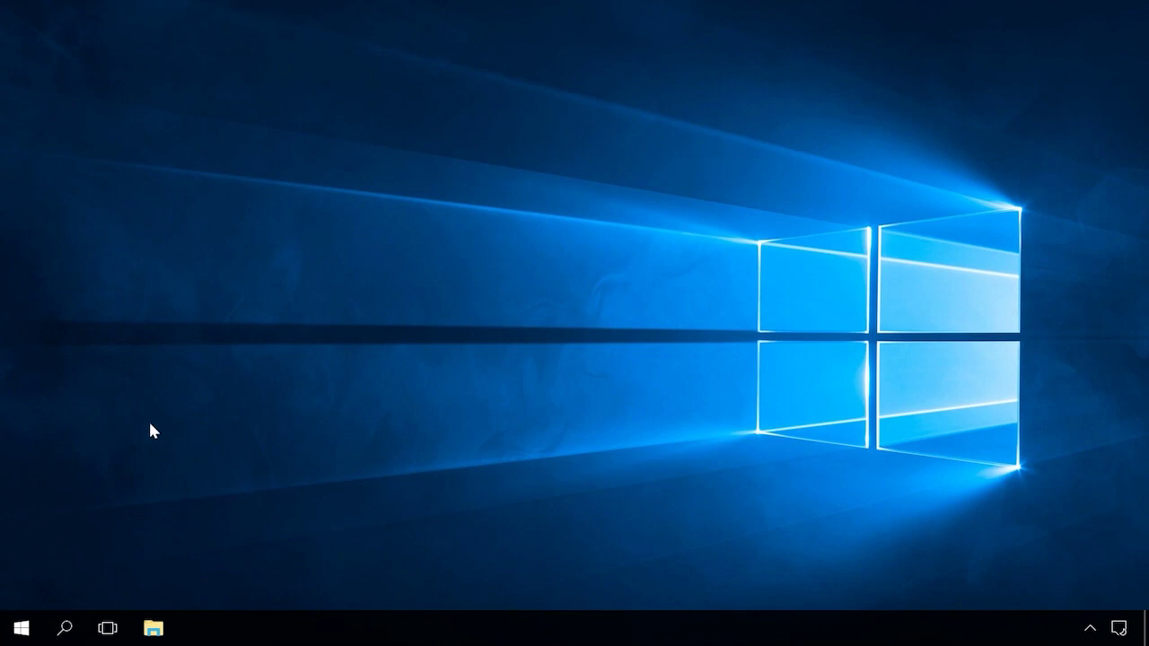
- Open Task Manager maximized and examine the memory performance details, including the In use and Modified parts of the memory composition
right_click(18, 627)
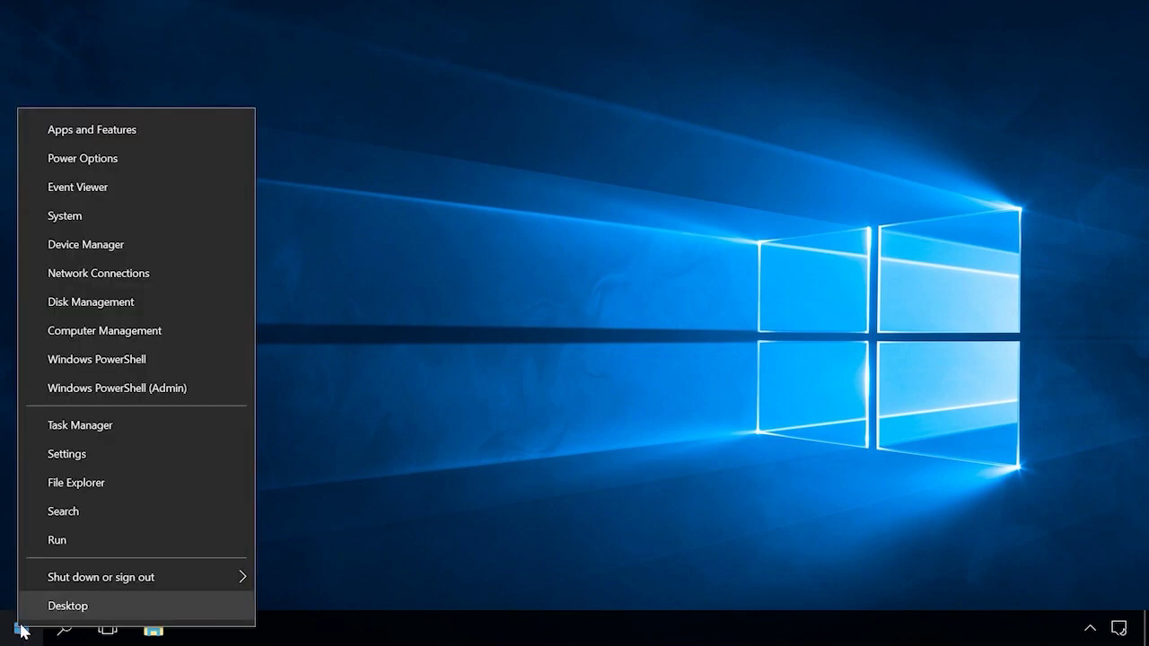
left_click(90, 427)
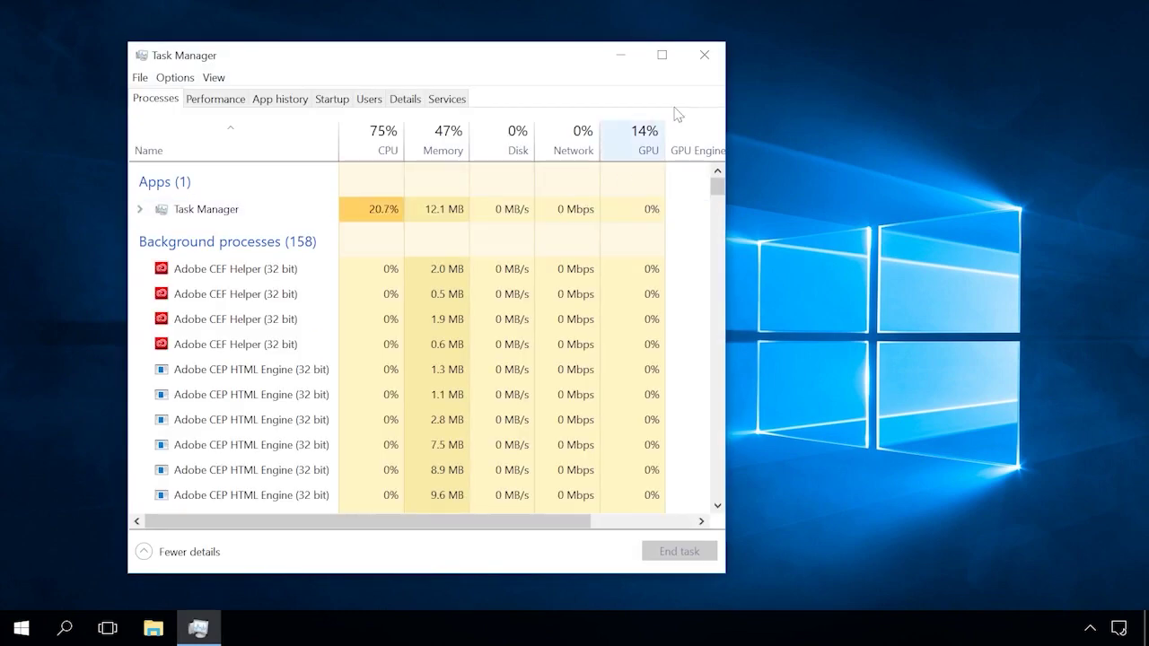
left_click(660, 53)
left_click(107, 53)
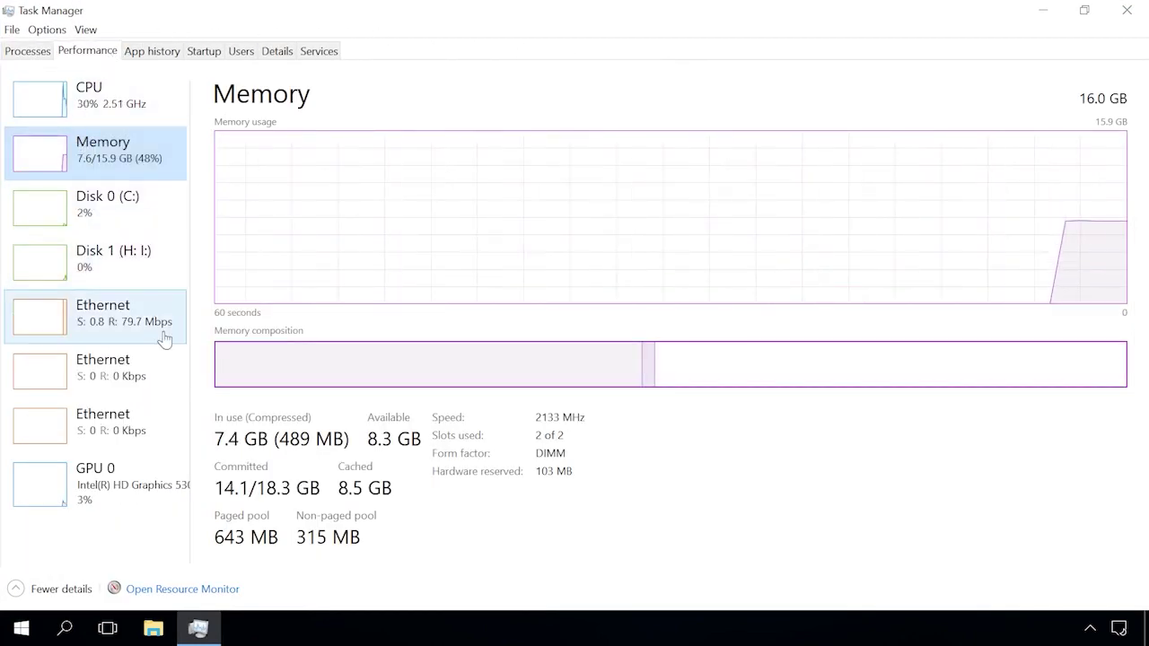
mouse_move(341, 368)
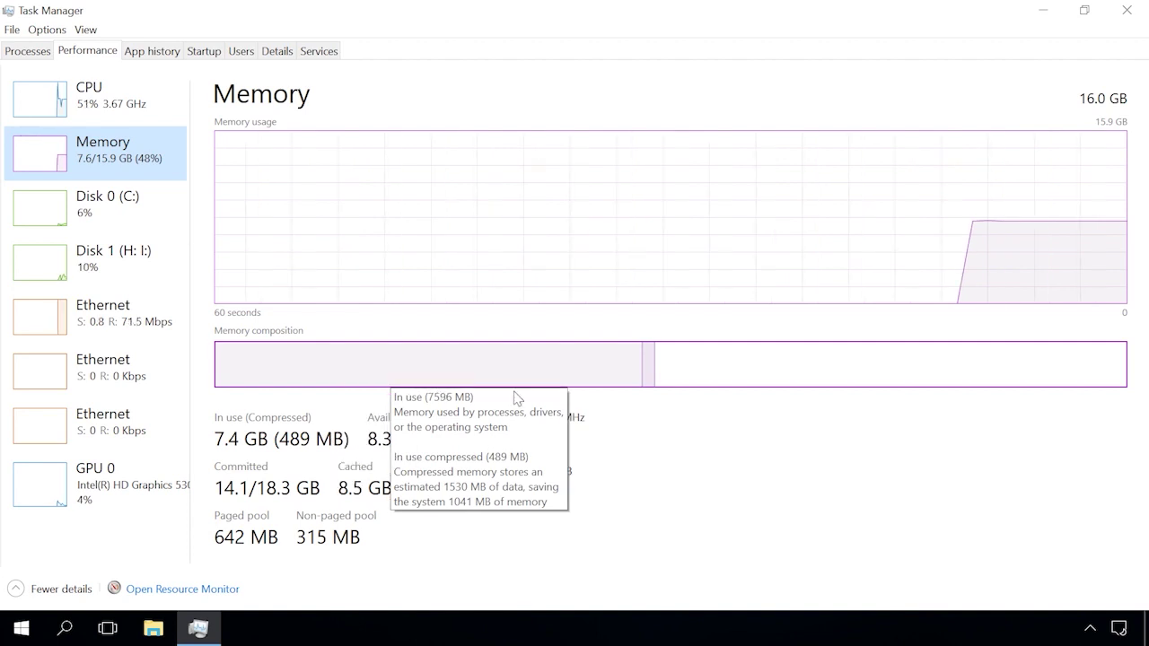
mouse_move(650, 377)
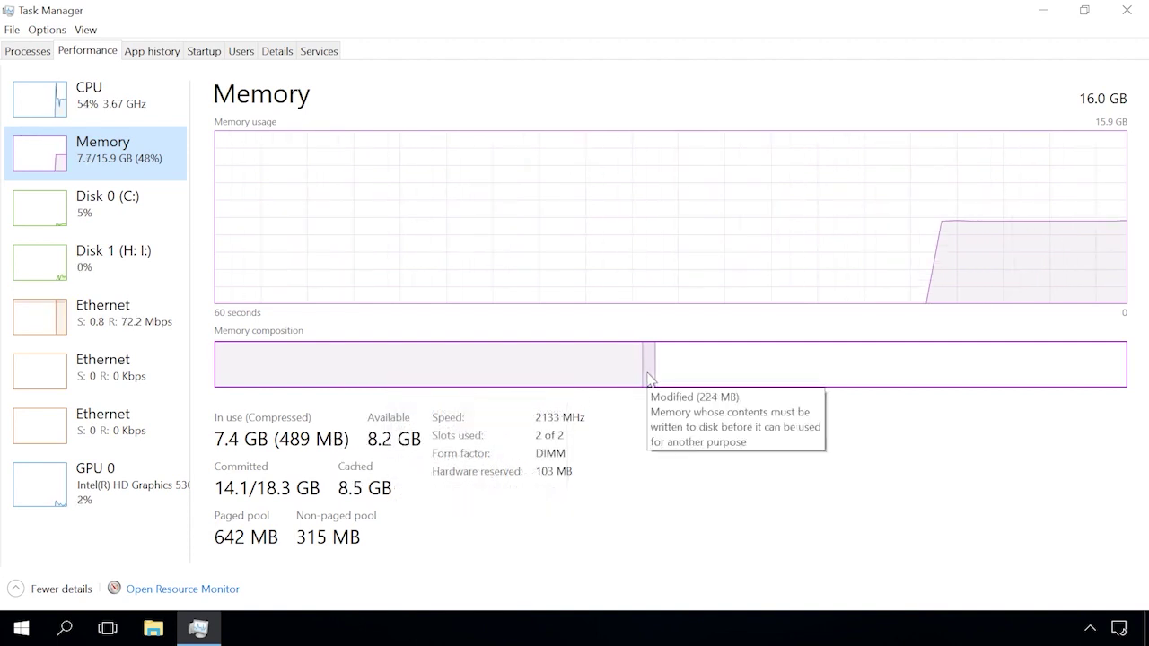